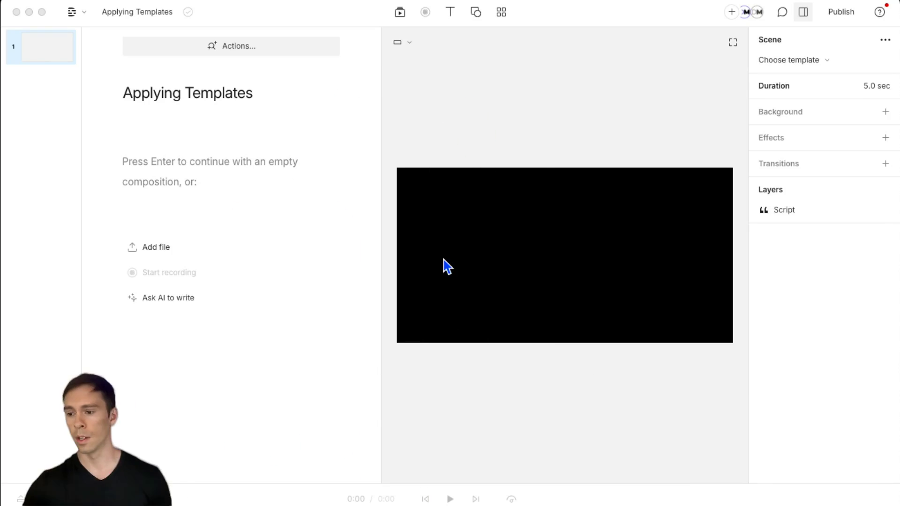
- Continue with an empty composition and select its blank script line to show Scene properties
{"action": "left_click", "coordinate": [157, 177]}
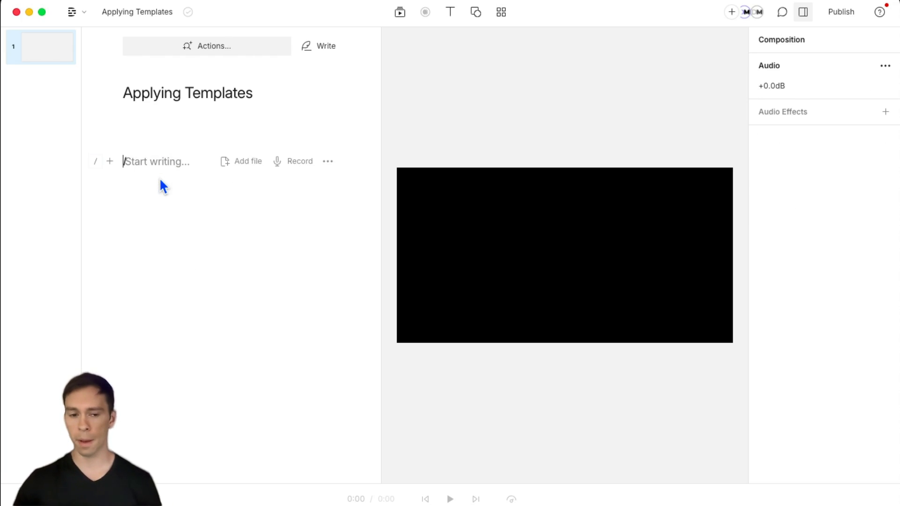
{"action": "left_click", "coordinate": [157, 173]}
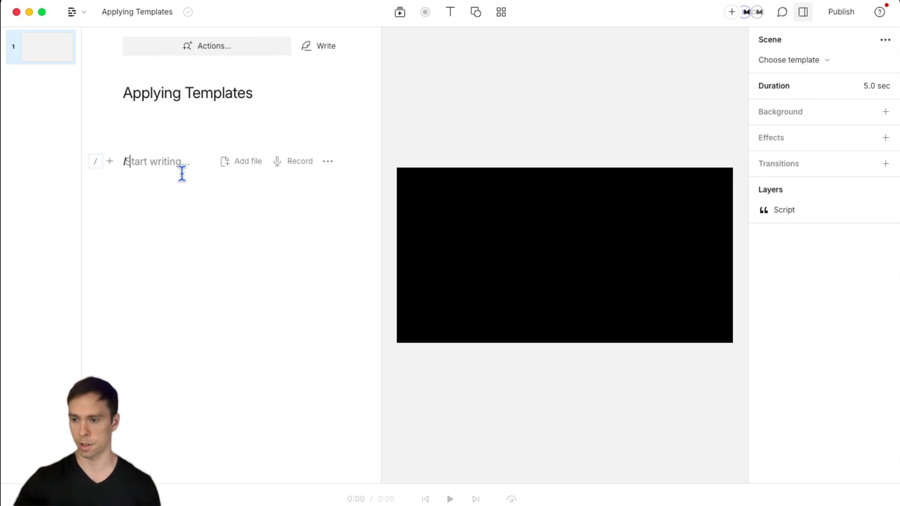
- Apply the Social Lower Thirds template from the gallery's Titles category to scene 1
{"action": "left_click", "coordinate": [498, 16]}
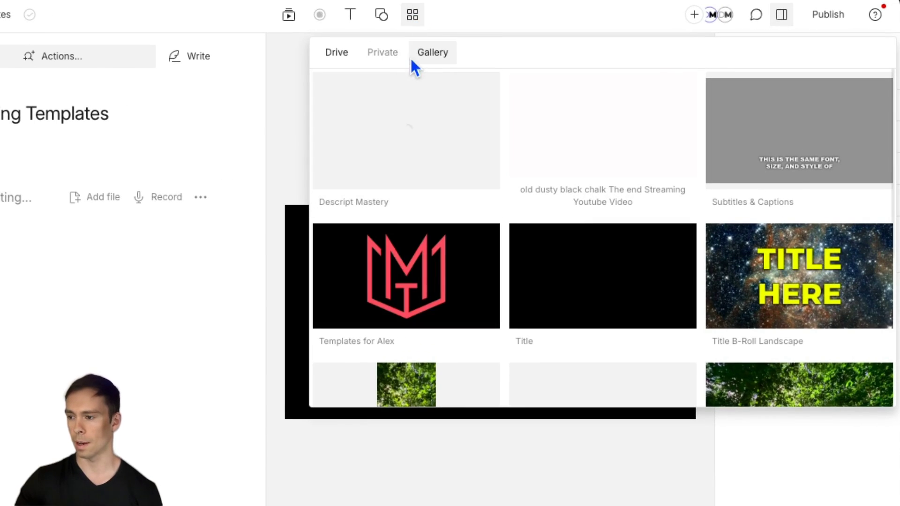
{"action": "left_click", "coordinate": [426, 54]}
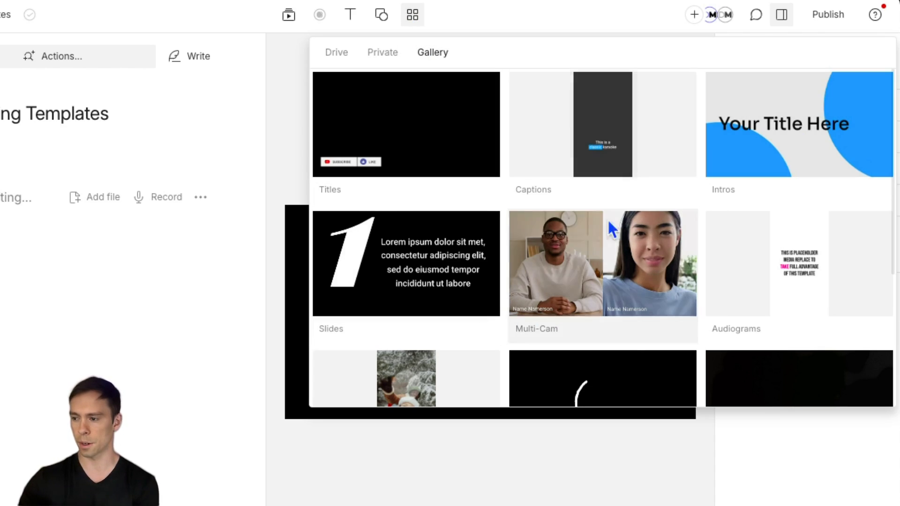
{"action": "scroll", "coordinate": [564, 224], "scroll_direction": "down", "scroll_amount": 2}
{"action": "scroll", "coordinate": [567, 239], "scroll_direction": "down", "scroll_amount": 3}
{"action": "scroll", "coordinate": [554, 204], "scroll_direction": "up", "scroll_amount": 5}
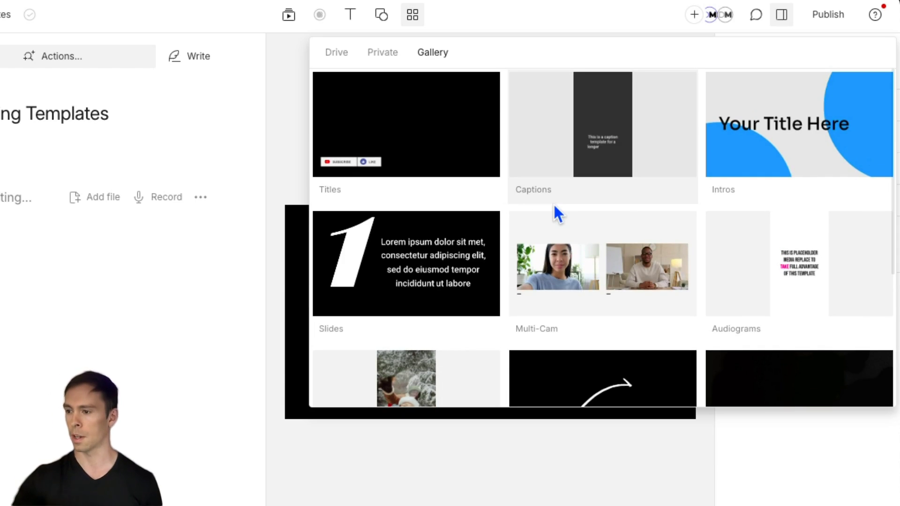
{"action": "left_click", "coordinate": [404, 112]}
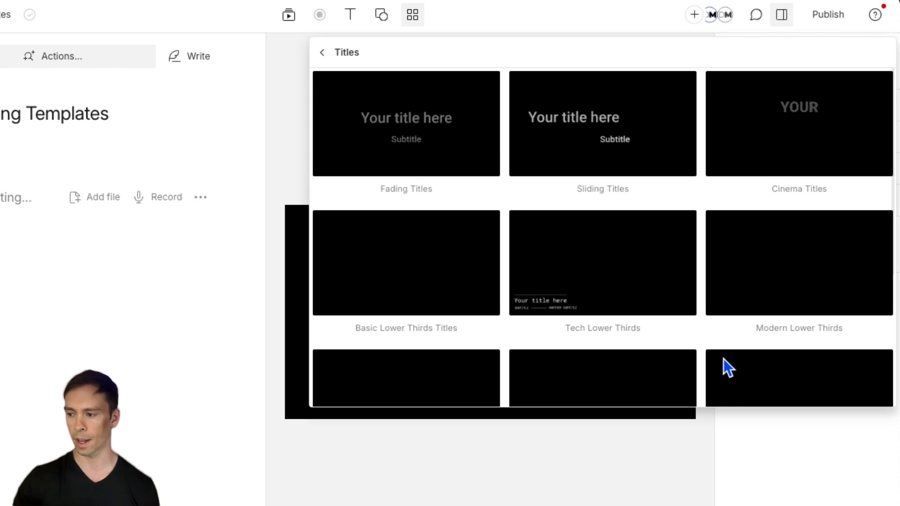
{"action": "scroll", "coordinate": [443, 359], "scroll_direction": "down", "scroll_amount": 2}
{"action": "scroll", "coordinate": [514, 290], "scroll_direction": "up", "scroll_amount": 2}
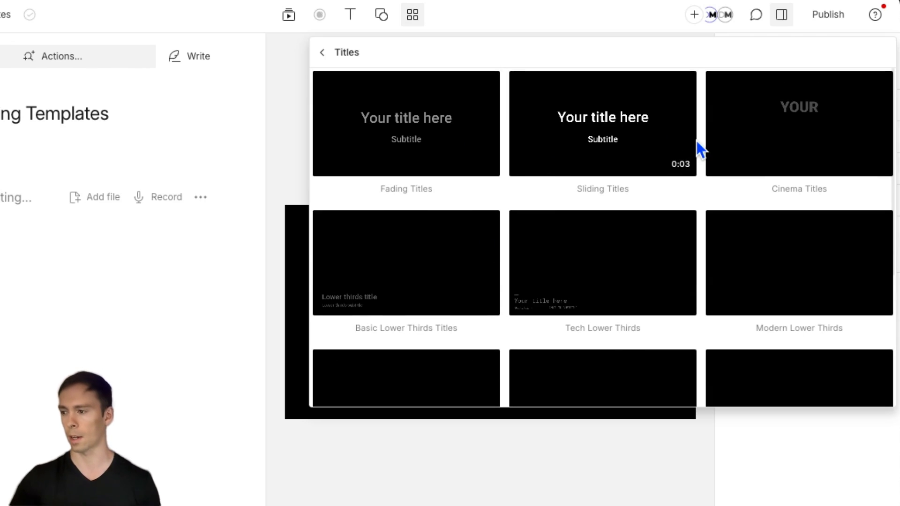
{"action": "scroll", "coordinate": [669, 215], "scroll_direction": "down", "scroll_amount": 4}
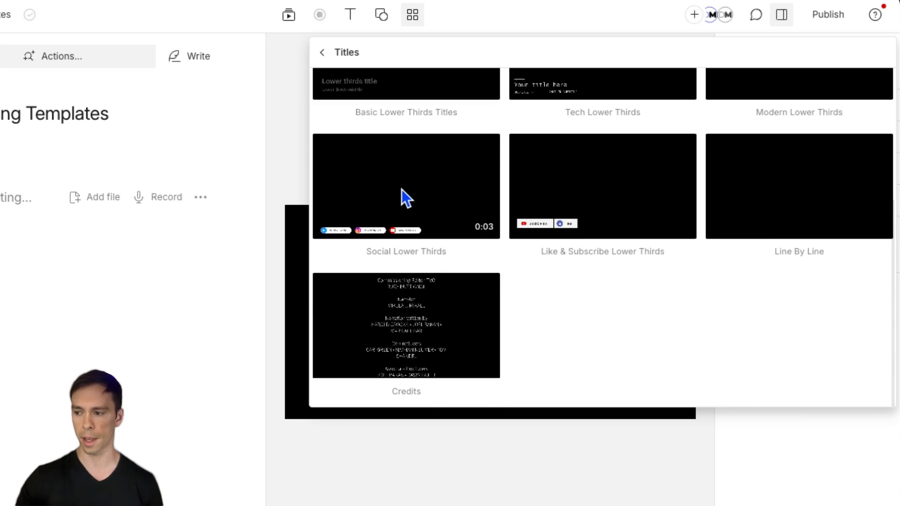
{"action": "key", "text": "Escape"}
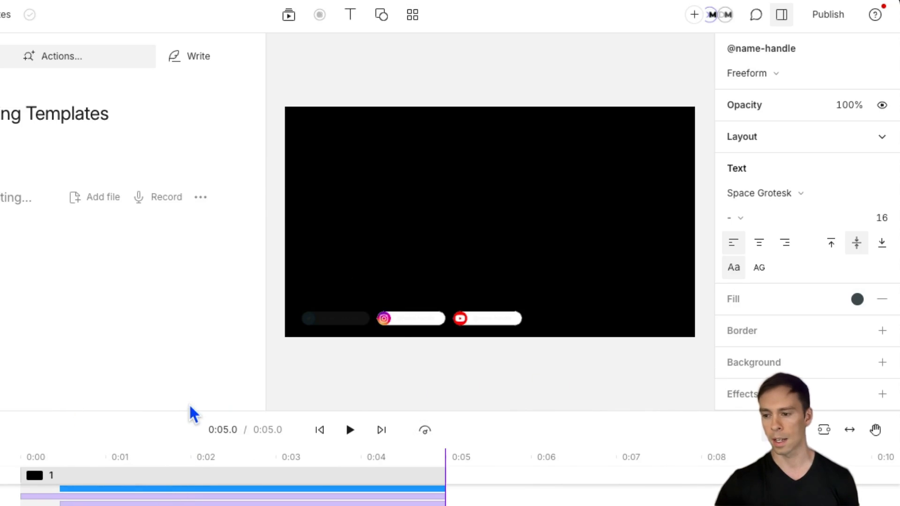
- Enlarge the timeline to inspect the lower-third's text, image and rectangle layers, then restore the preview size
{"action": "left_click_drag", "start_coordinate": [193, 412], "coordinate": [191, 254]}
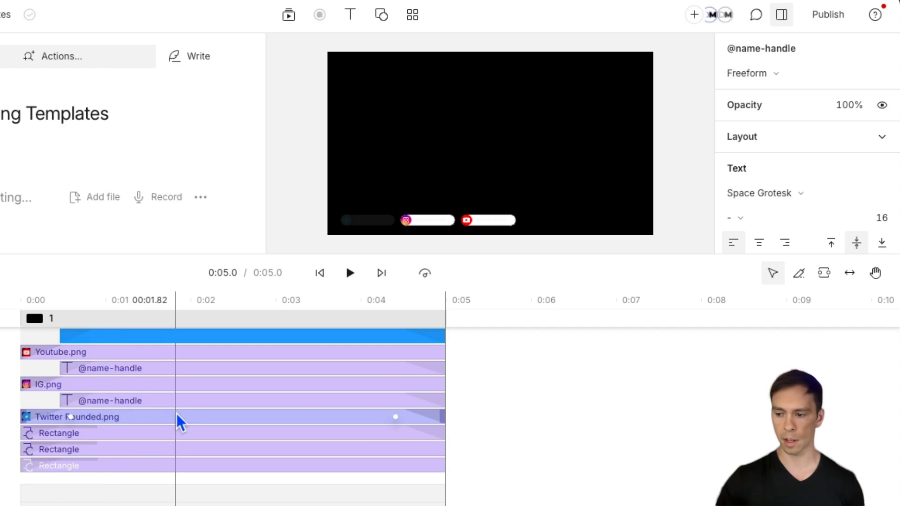
{"action": "left_click_drag", "start_coordinate": [311, 251], "coordinate": [328, 194]}
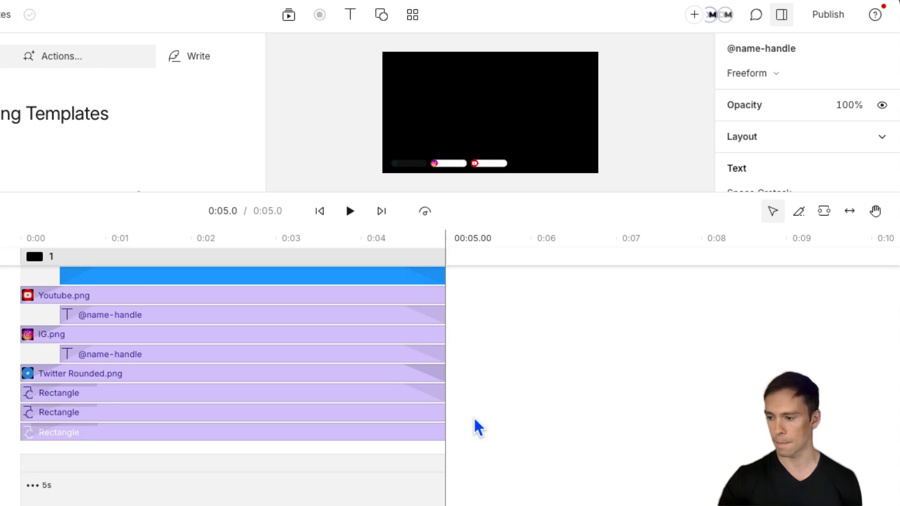
{"action": "left_click", "coordinate": [280, 194]}
{"action": "left_click_drag", "start_coordinate": [280, 194], "coordinate": [262, 290]}
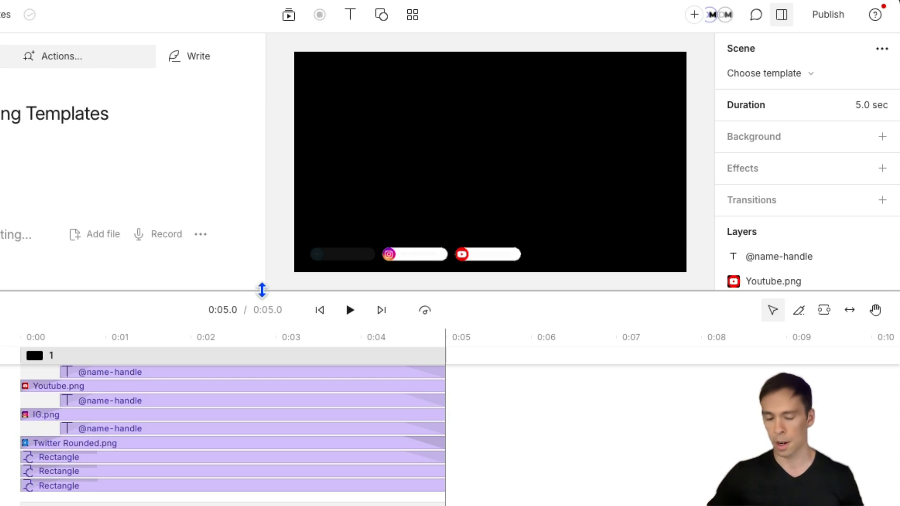
- Add scene 2 after the lower thirds and give it the gallery's Karaoke: Classic captions template
{"action": "left_click", "coordinate": [496, 468]}
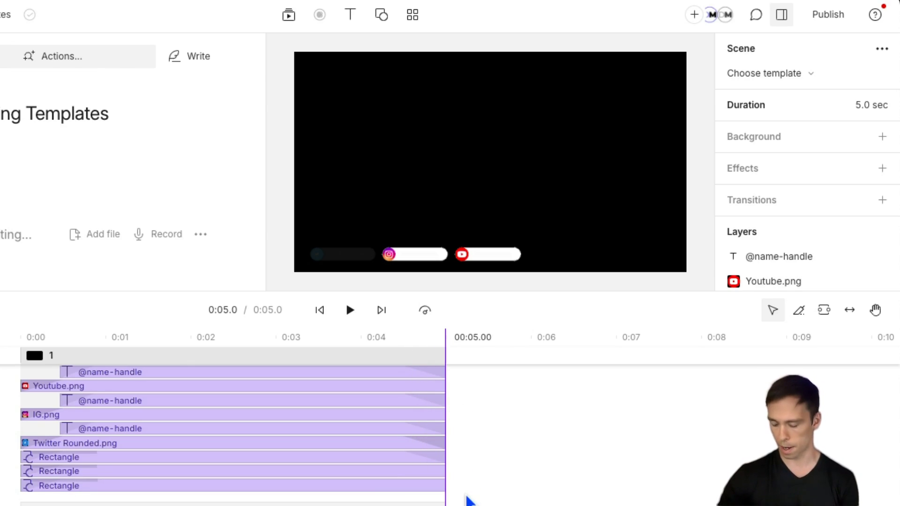
{"action": "left_click", "coordinate": [468, 499]}
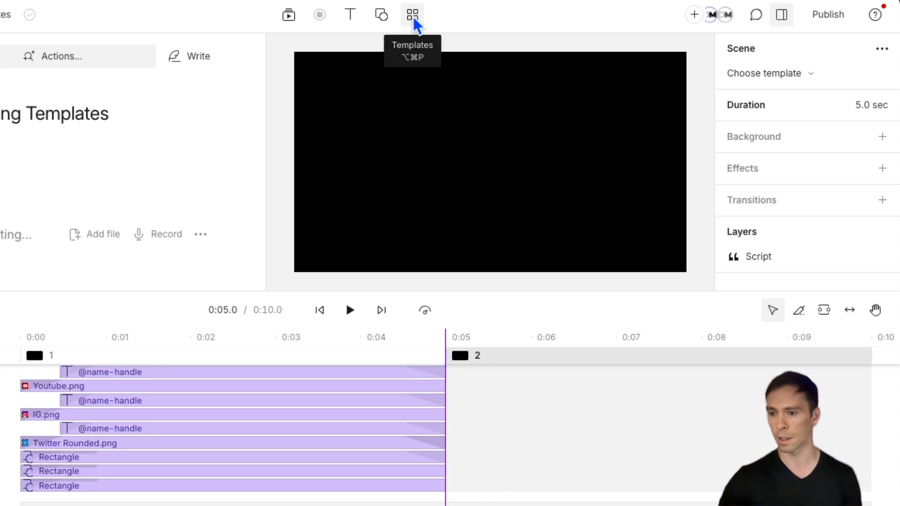
{"action": "left_click", "coordinate": [412, 16]}
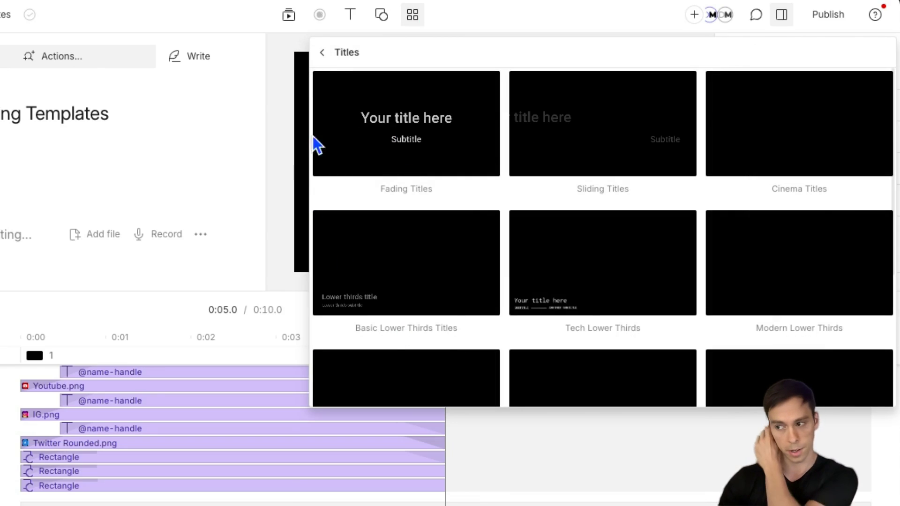
{"action": "left_click", "coordinate": [322, 55]}
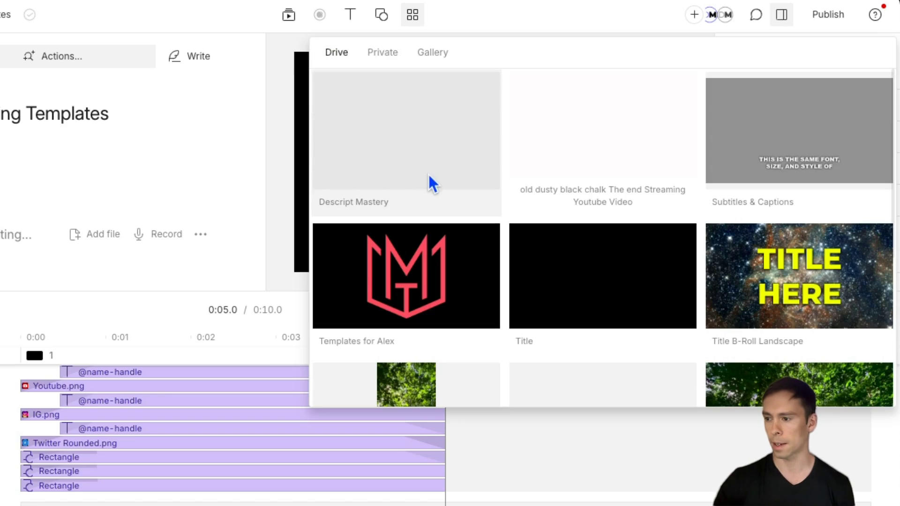
{"action": "left_click", "coordinate": [434, 53]}
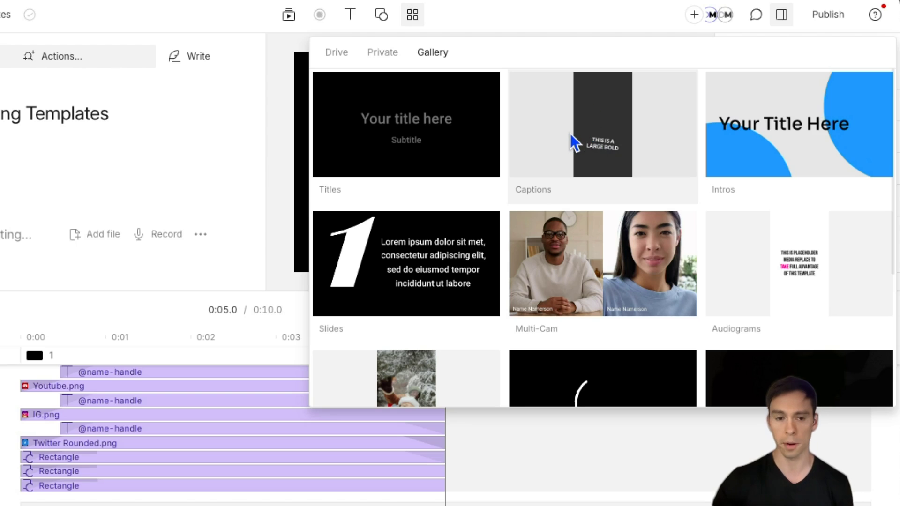
{"action": "left_click", "coordinate": [582, 124]}
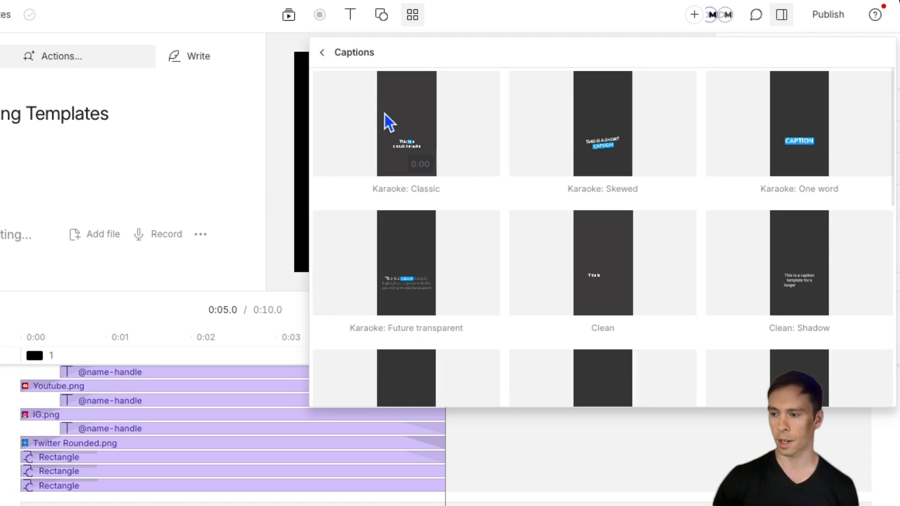
{"action": "left_click", "coordinate": [402, 128]}
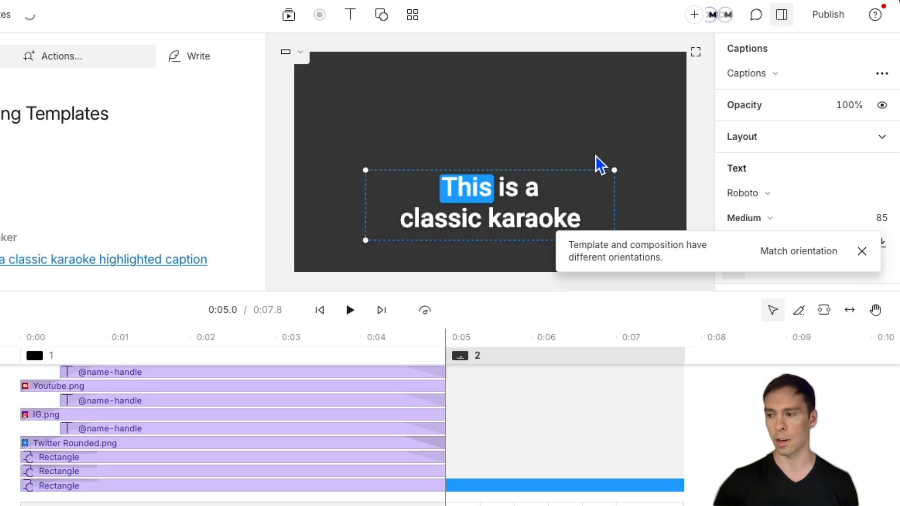
- Switch the composition to portrait with Match orientation and move the playhead to the end of scene 2
{"action": "left_click", "coordinate": [774, 253]}
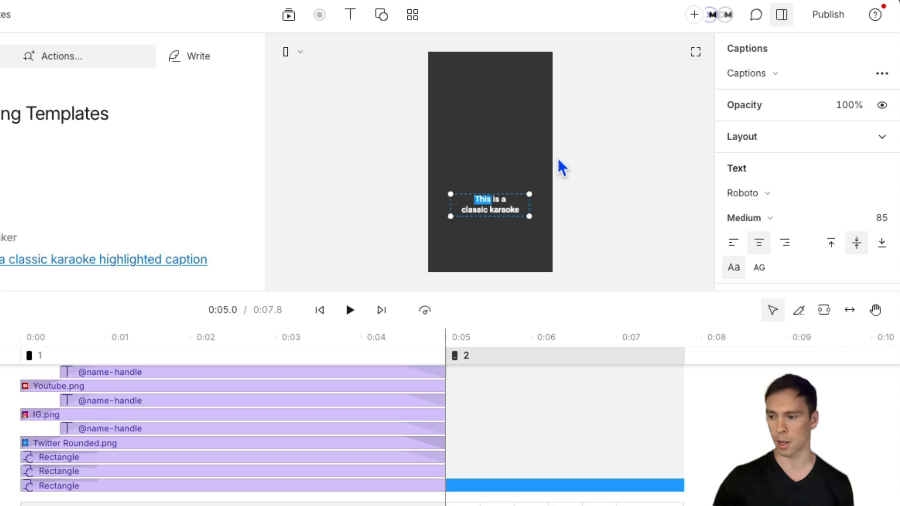
{"action": "left_click", "coordinate": [256, 469]}
{"action": "left_click", "coordinate": [546, 428]}
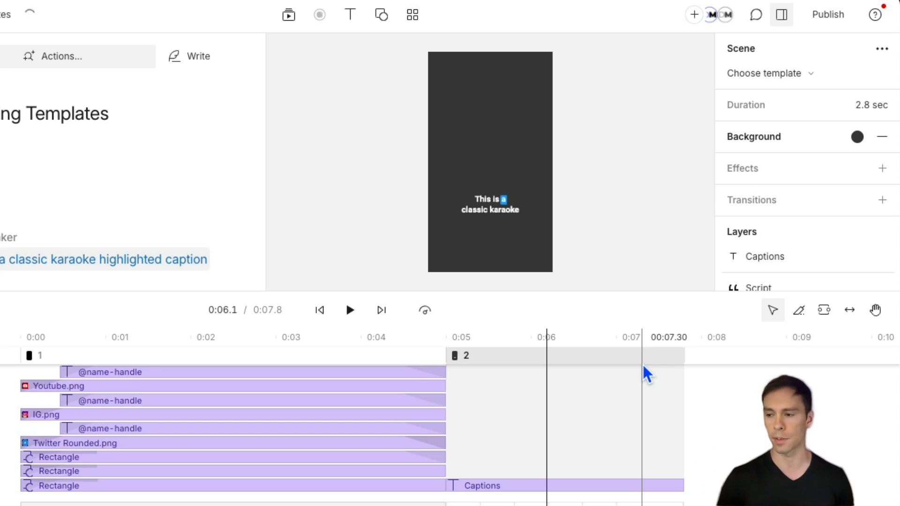
{"action": "left_click", "coordinate": [721, 464]}
- Add scene 3 and apply the Colorful Intro template from the gallery's Intros category
{"action": "left_click", "coordinate": [684, 433]}
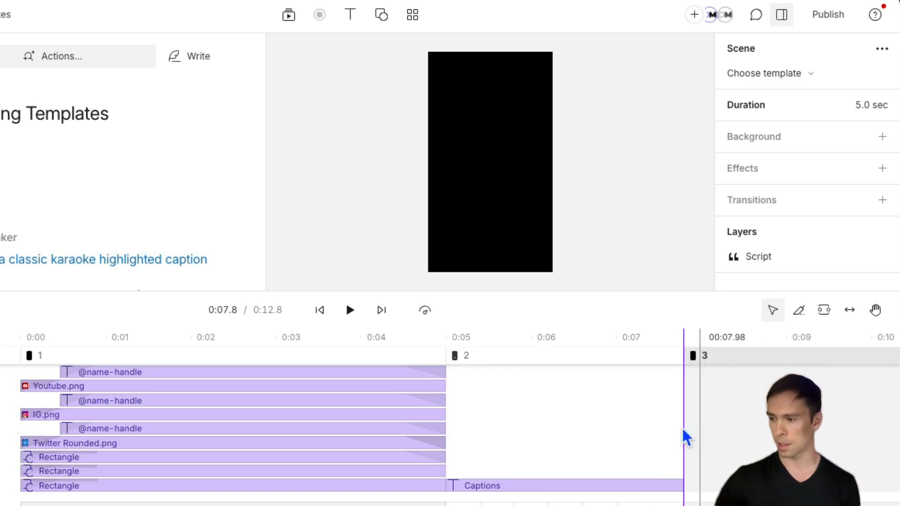
{"action": "left_click", "coordinate": [413, 15]}
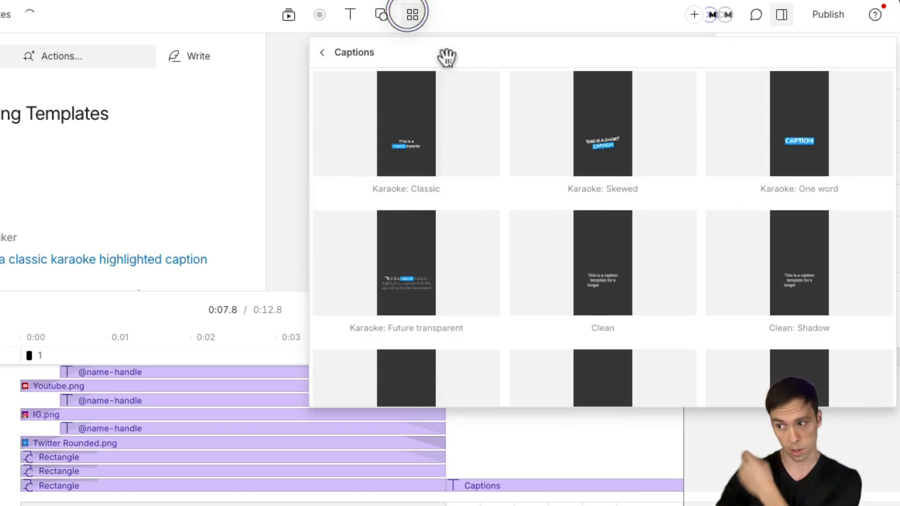
{"action": "left_click", "coordinate": [322, 53]}
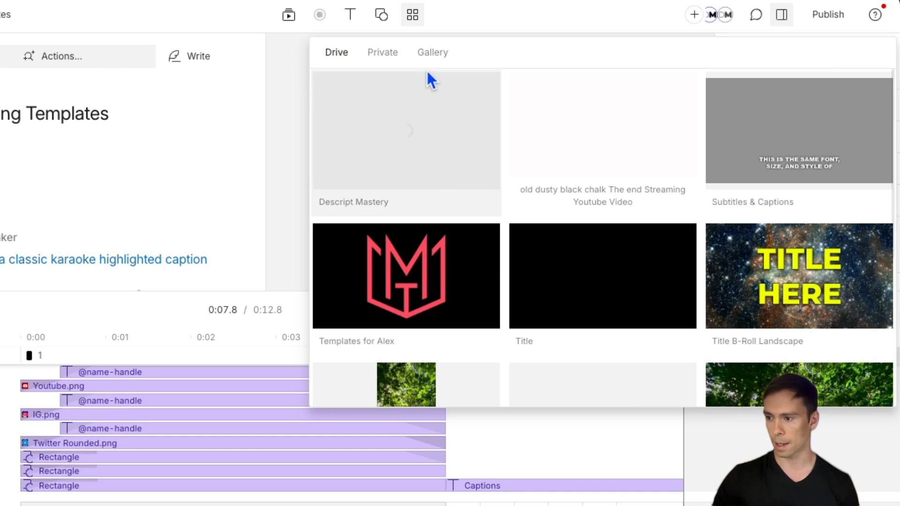
{"action": "left_click", "coordinate": [429, 54]}
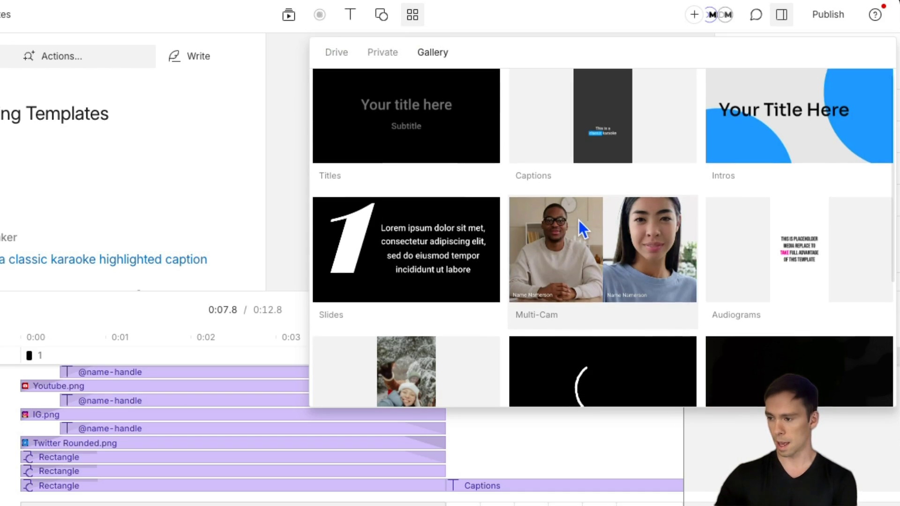
{"action": "left_click", "coordinate": [739, 136]}
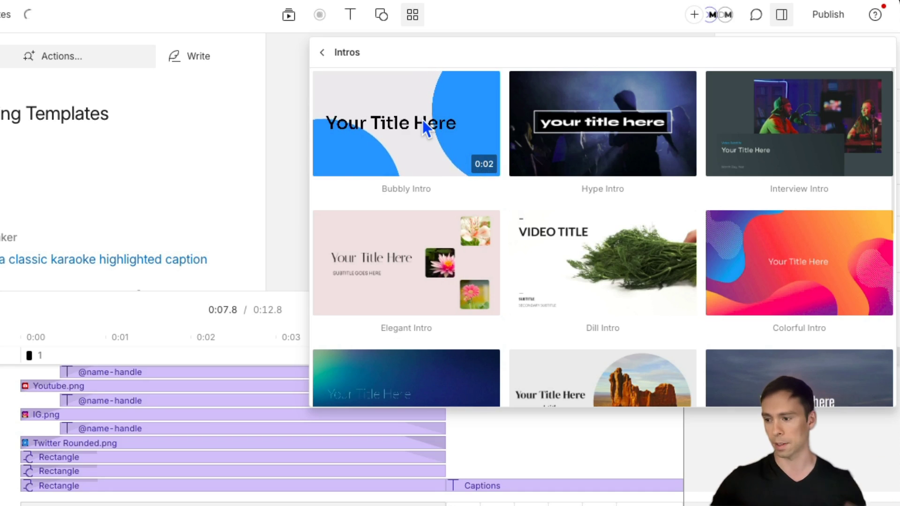
{"action": "scroll", "coordinate": [609, 286], "scroll_direction": "down", "scroll_amount": 4}
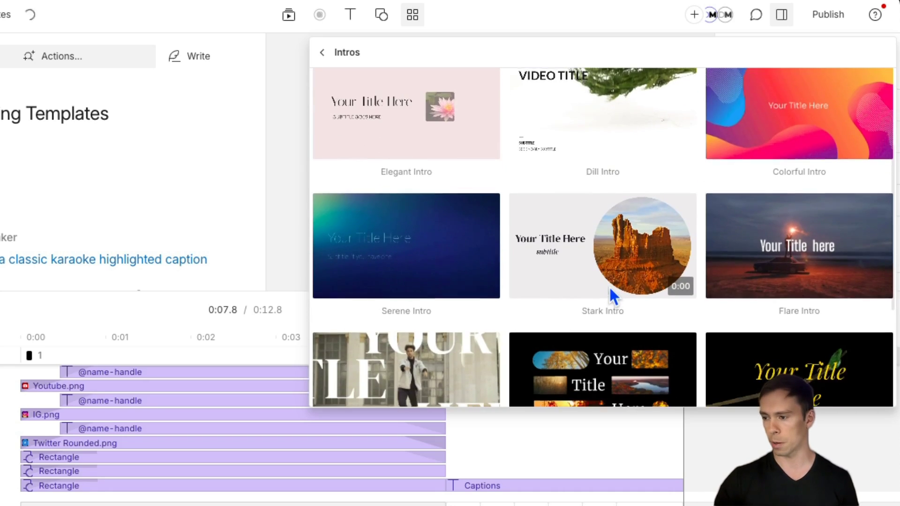
{"action": "scroll", "coordinate": [609, 289], "scroll_direction": "up", "scroll_amount": 3}
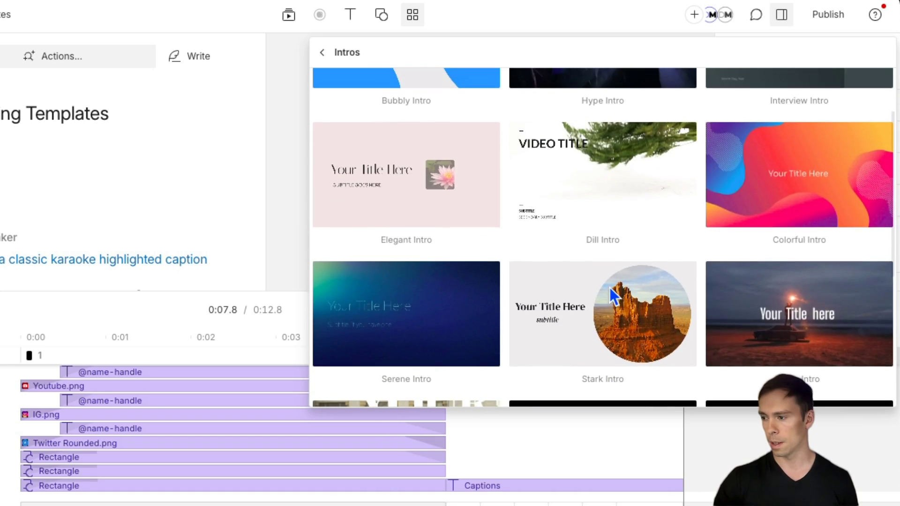
{"action": "left_click", "coordinate": [783, 185]}
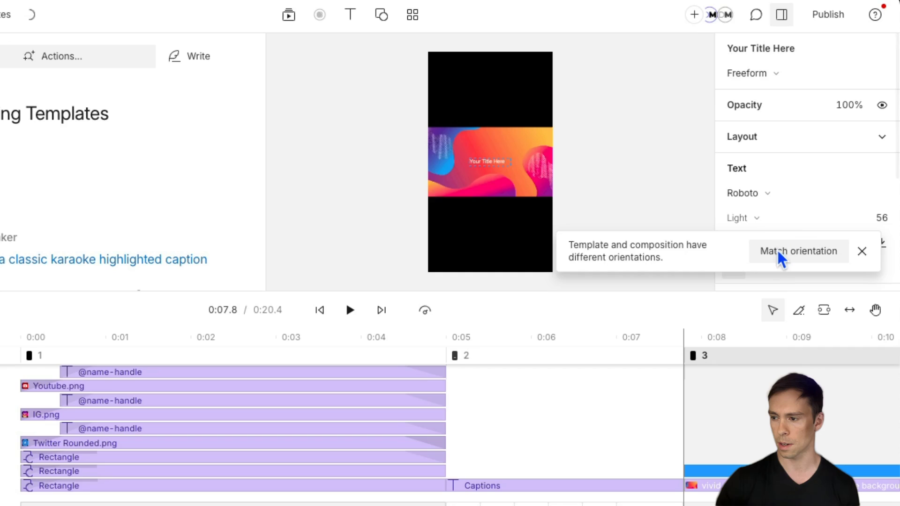
- Try Match orientation and Fill canvas on the title background, undoing both to keep the original layout
{"action": "left_click", "coordinate": [780, 253]}
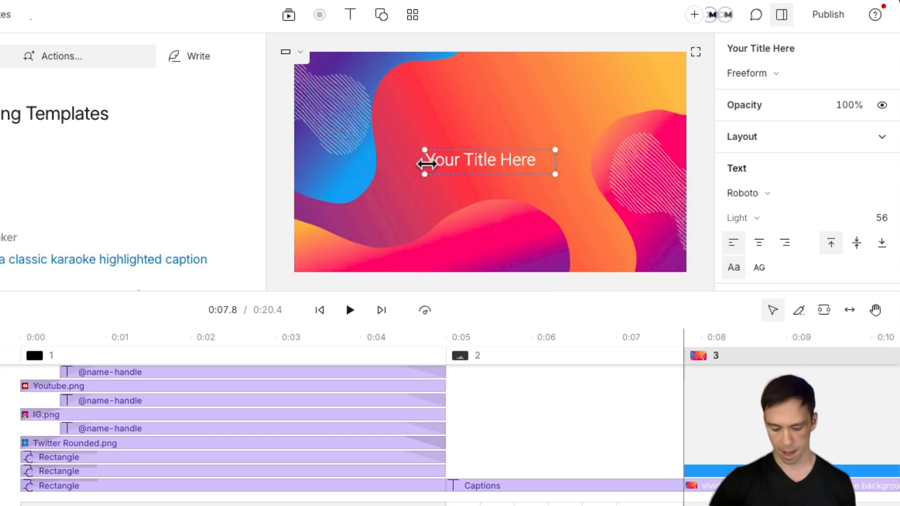
{"action": "key", "text": "ctrl+z"}
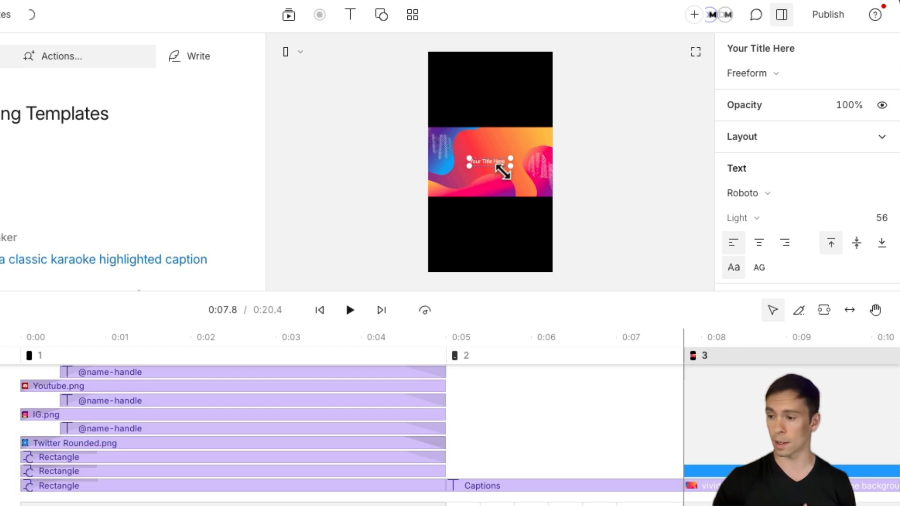
{"action": "left_click", "coordinate": [449, 150]}
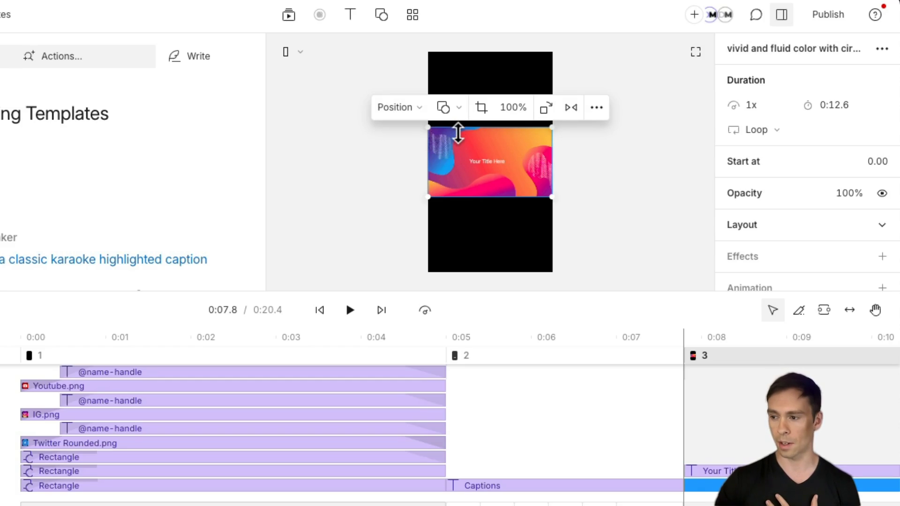
{"action": "left_click", "coordinate": [395, 109]}
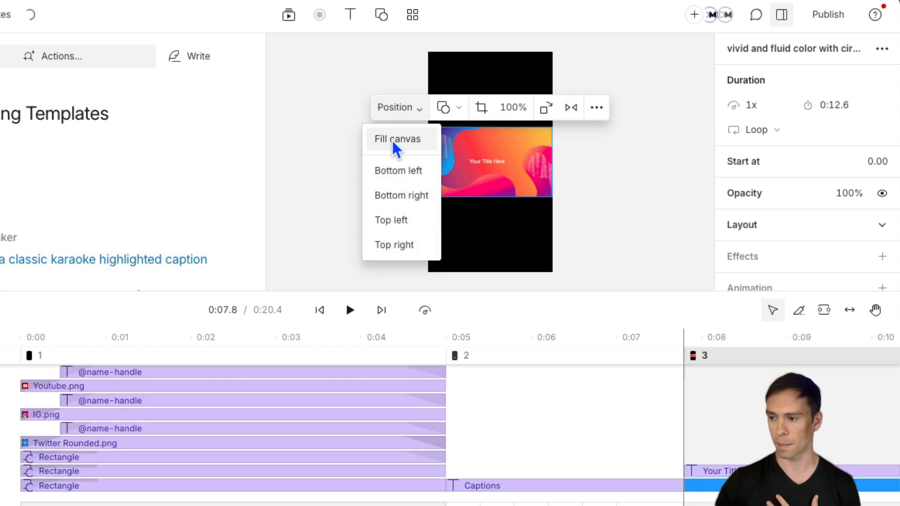
{"action": "left_click", "coordinate": [395, 142]}
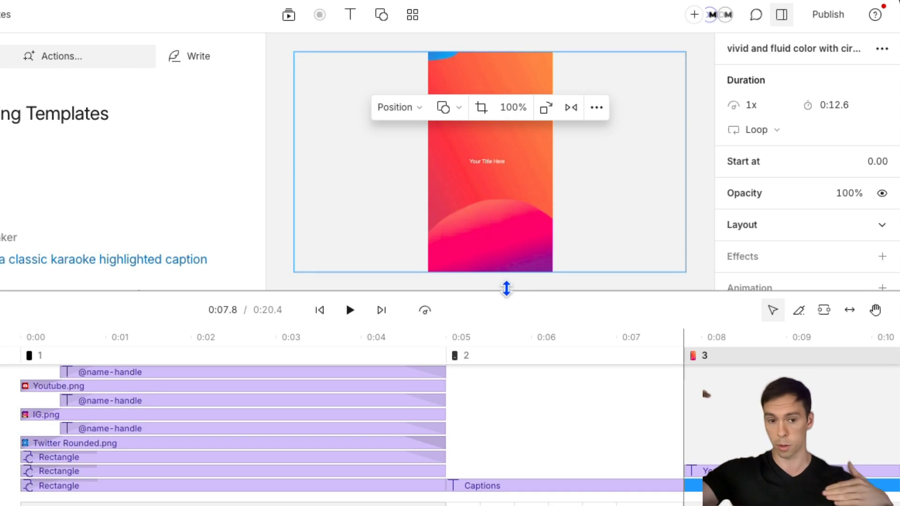
{"action": "key", "text": "ctrl+z"}
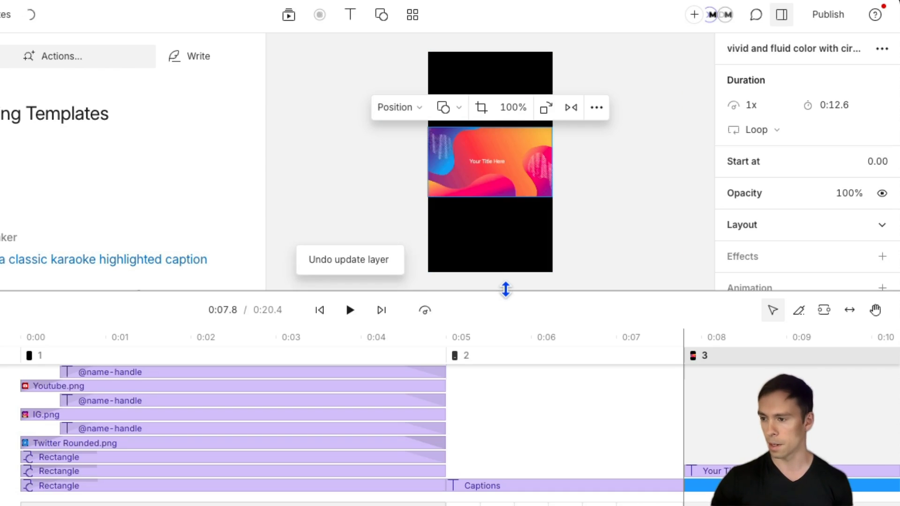
{"action": "scroll", "coordinate": [707, 452], "scroll_direction": "right", "scroll_amount": 2}
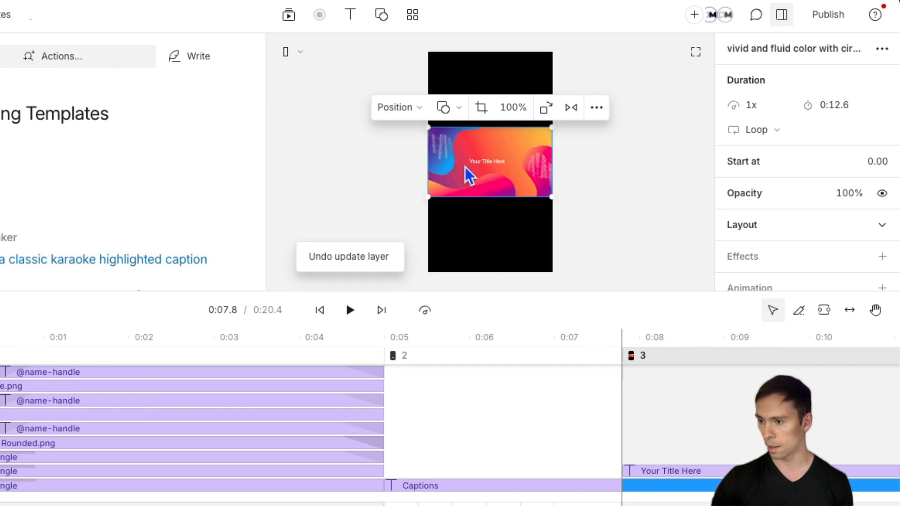
- Set the composition aspect ratio to Landscape 16:9
{"action": "left_click", "coordinate": [297, 54]}
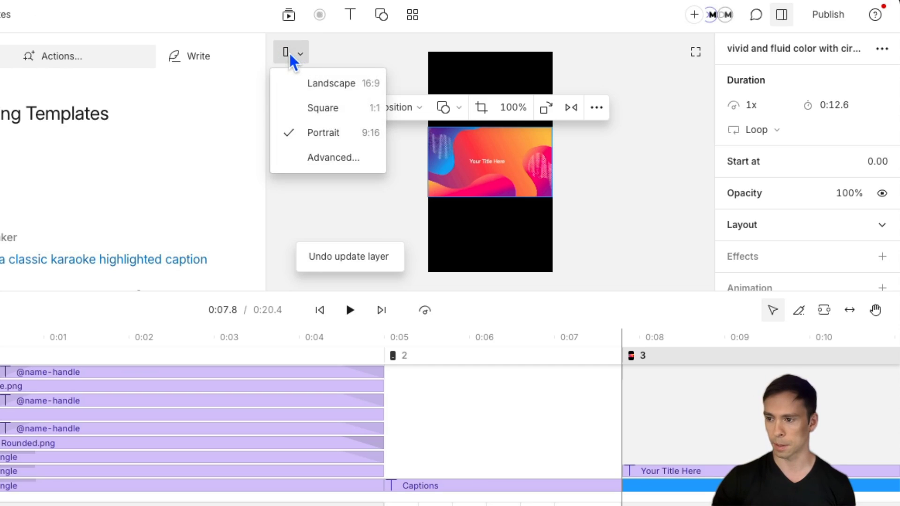
{"action": "left_click", "coordinate": [301, 85]}
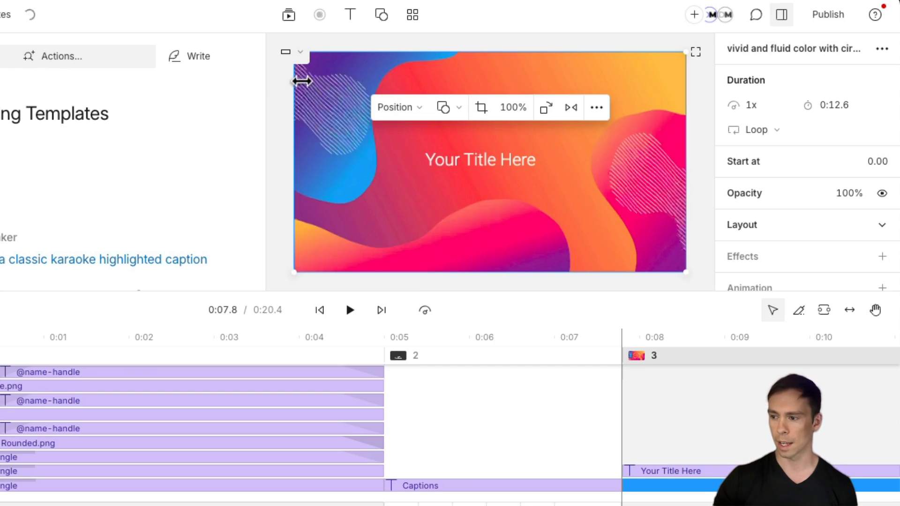
{"action": "scroll", "coordinate": [669, 456], "scroll_direction": "right", "scroll_amount": 4}
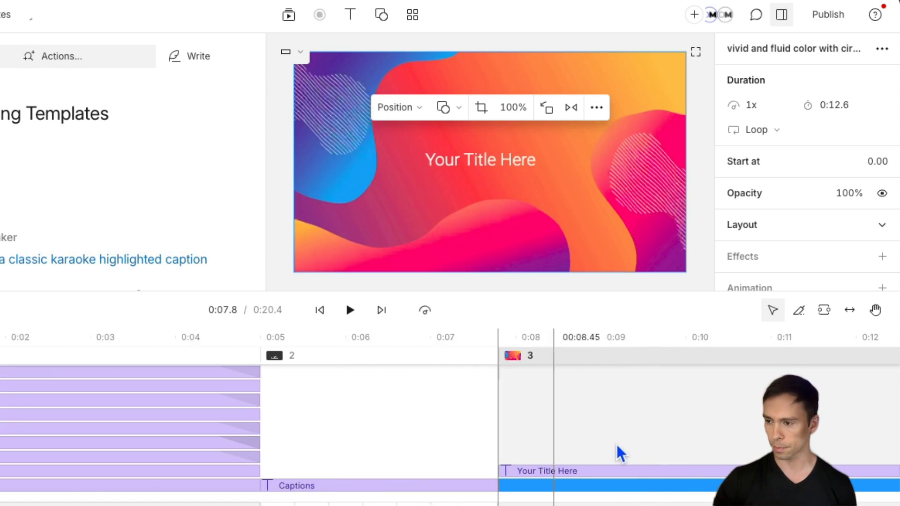
{"action": "scroll", "coordinate": [592, 447], "scroll_direction": "right", "scroll_amount": 15}
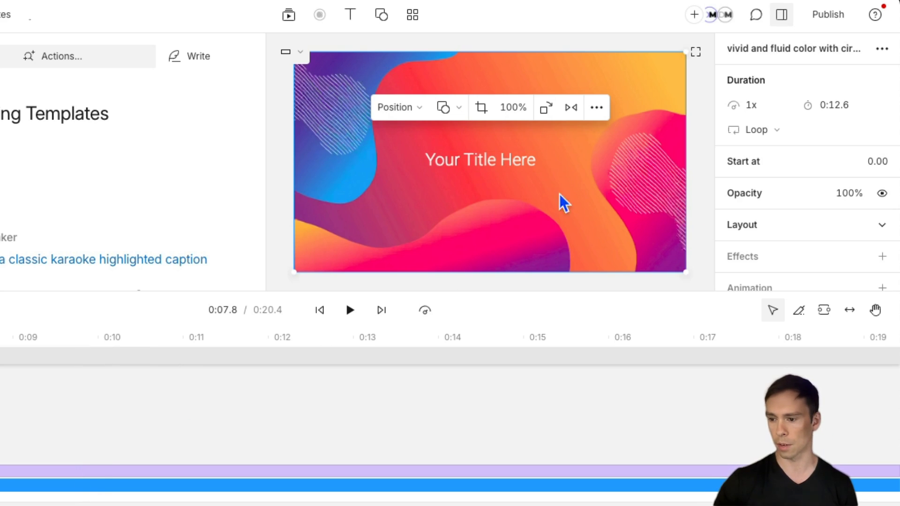
- Preview the title scene's animation, then select the Your Title Here text clip
{"action": "left_click", "coordinate": [351, 311]}
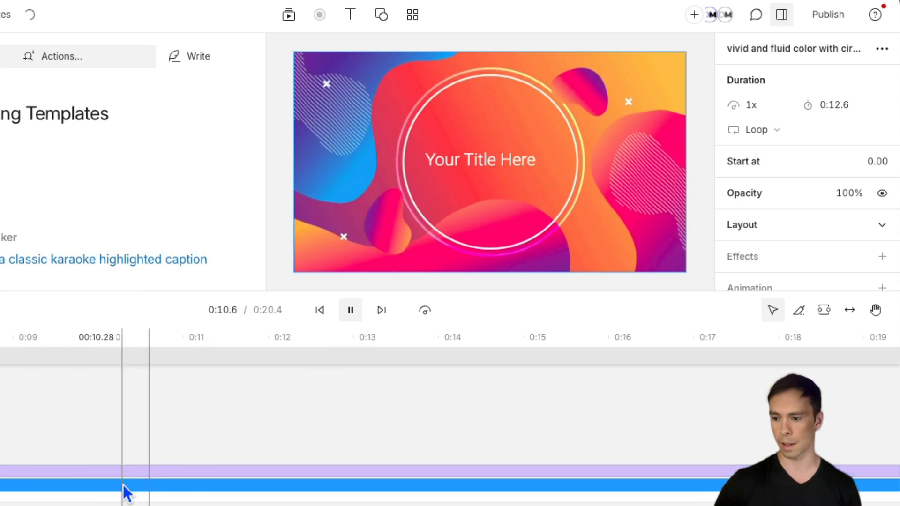
{"action": "left_click_drag", "start_coordinate": [223, 291], "coordinate": [251, 155]}
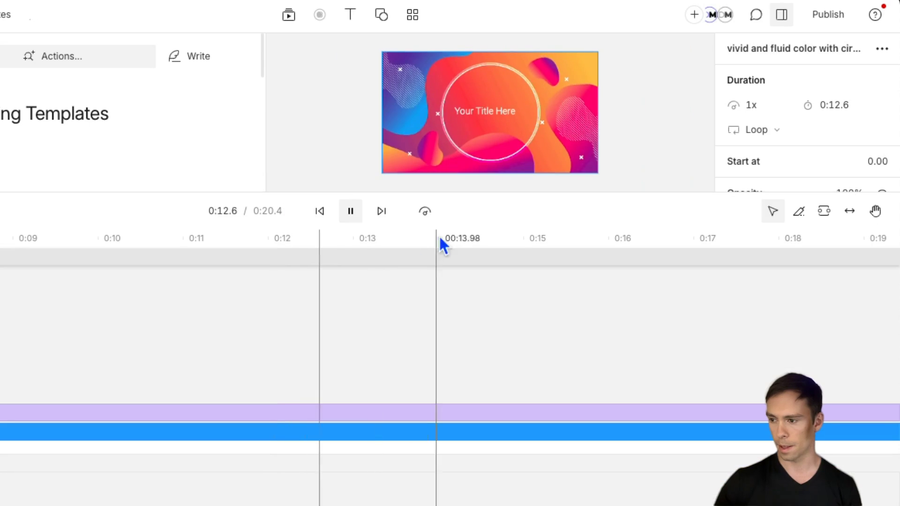
{"action": "left_click", "coordinate": [350, 211]}
{"action": "left_click", "coordinate": [35, 404]}
{"action": "scroll", "coordinate": [104, 118], "scroll_direction": "down", "scroll_amount": 2}
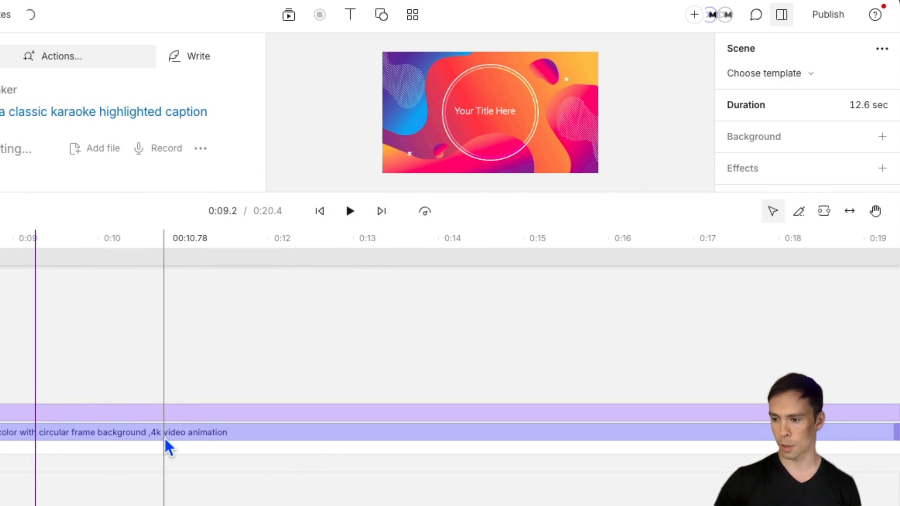
{"action": "scroll", "coordinate": [275, 453], "scroll_direction": "down", "scroll_amount": 3}
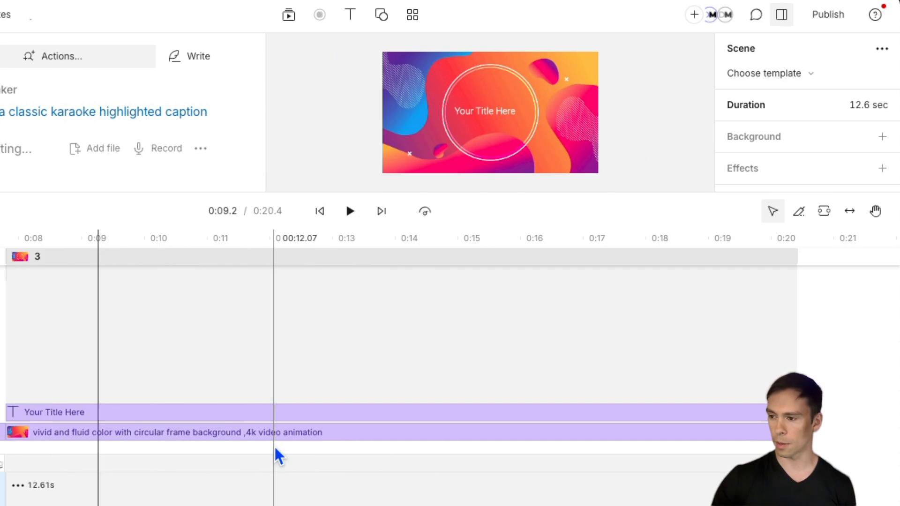
{"action": "left_click", "coordinate": [134, 412]}
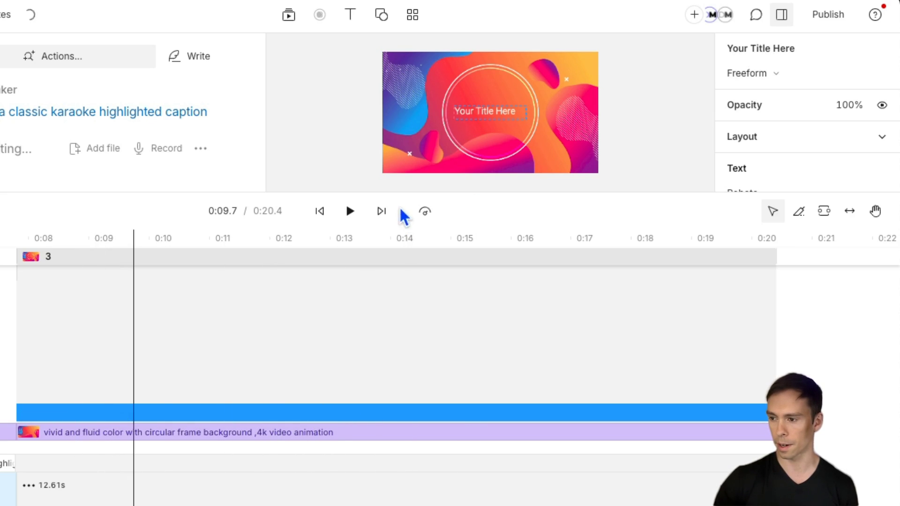
- Enlarge the canvas and retype the title as 'This is my Template'
{"action": "left_click_drag", "start_coordinate": [388, 192], "coordinate": [392, 427]}
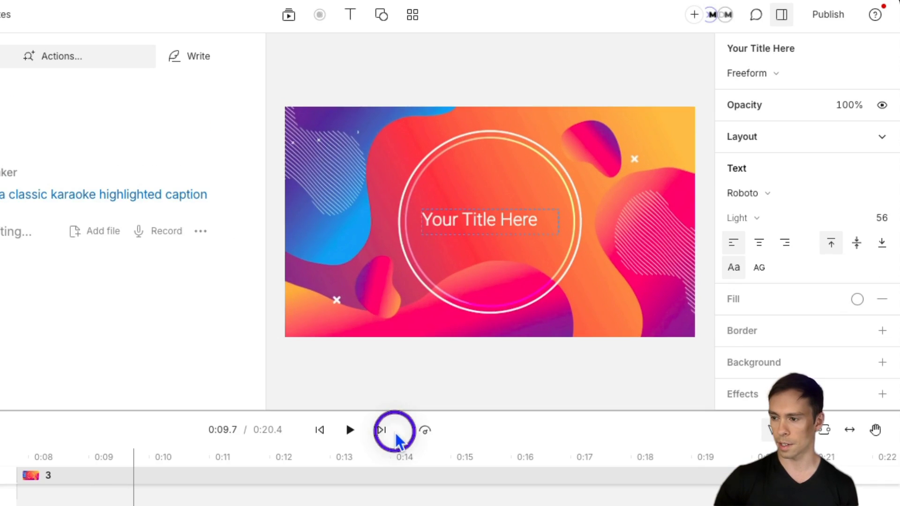
{"action": "double_click", "coordinate": [467, 230]}
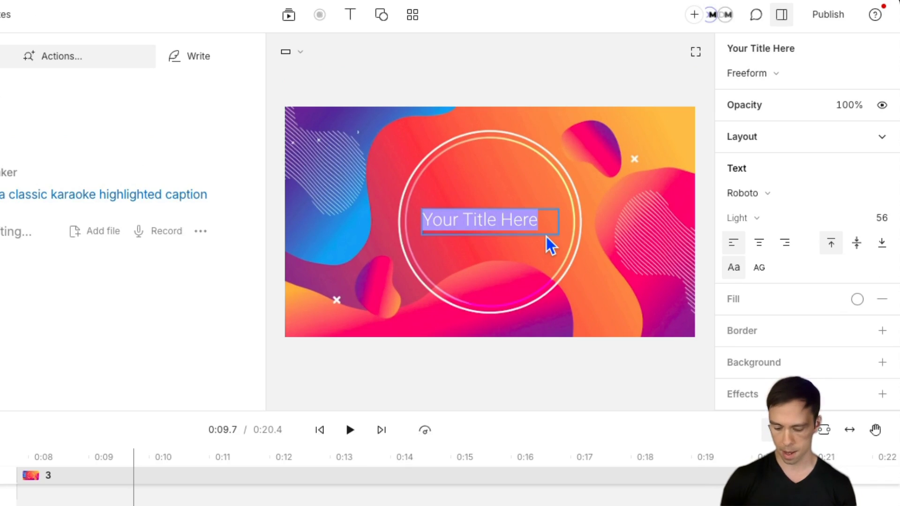
{"action": "type", "text": "This is my T"}
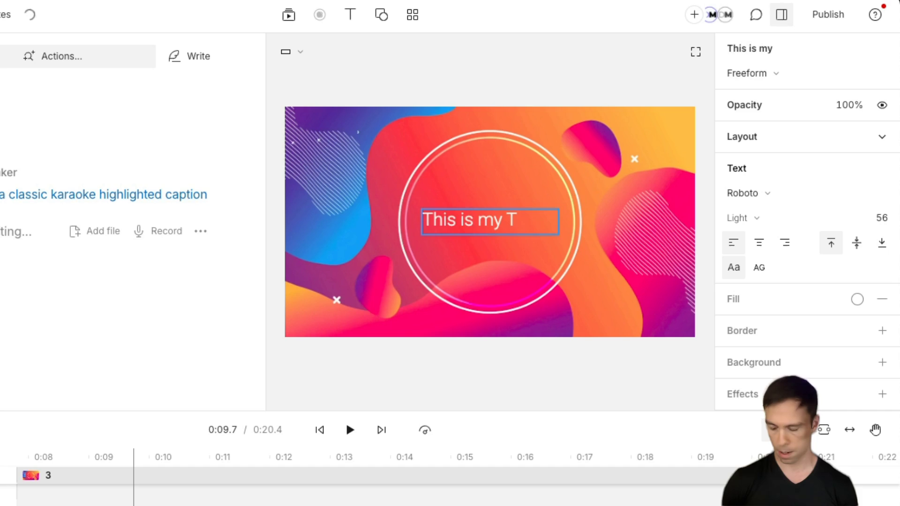
{"action": "type", "text": "emplate"}
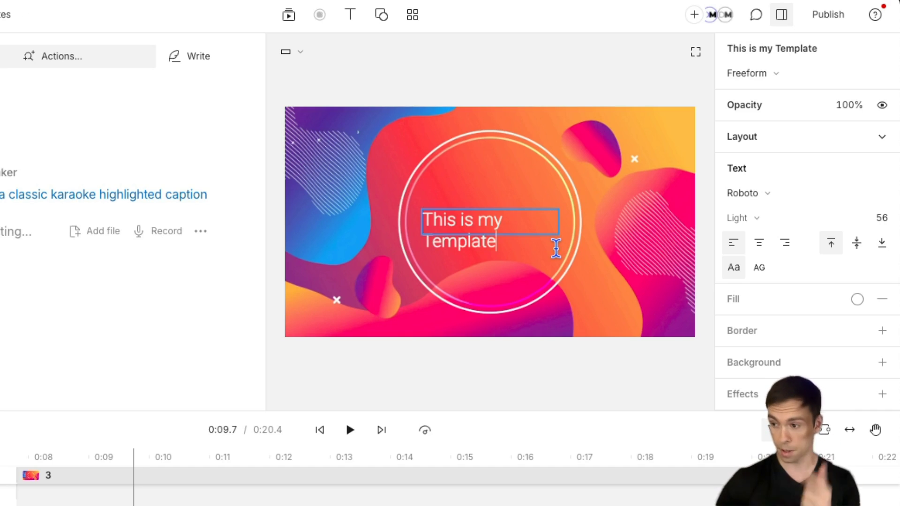
{"action": "key", "text": "Escape"}
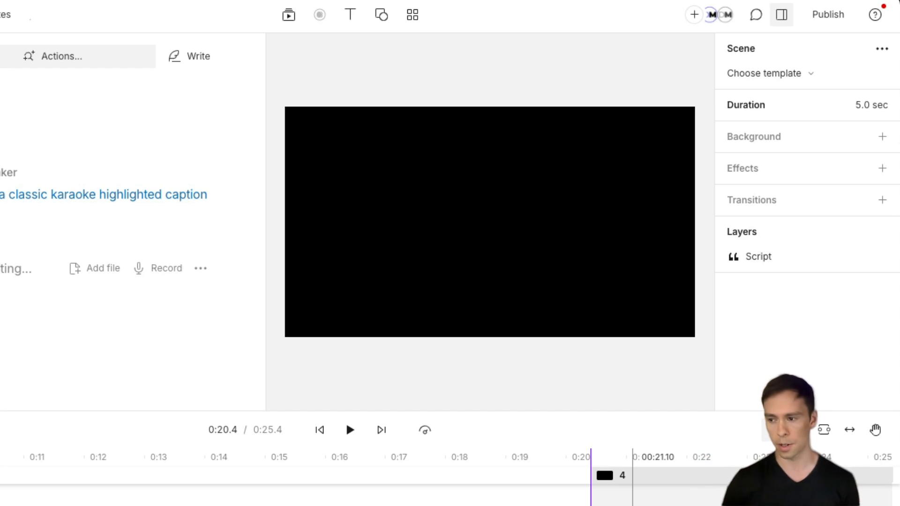
- Browse the gallery's Titles category, with Fading, Sliding, Cinema and lower-thirds designs, for scene 4
{"action": "left_click", "coordinate": [410, 21]}
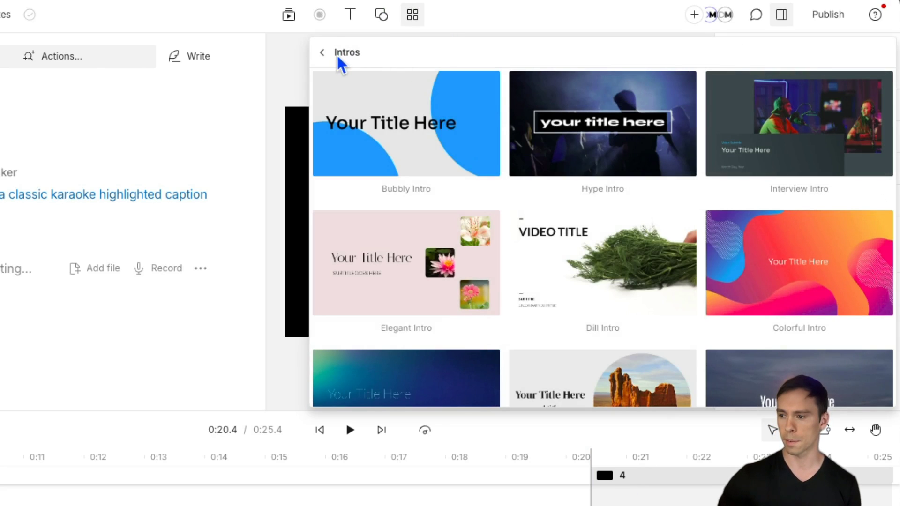
{"action": "left_click", "coordinate": [322, 55]}
{"action": "left_click", "coordinate": [433, 54]}
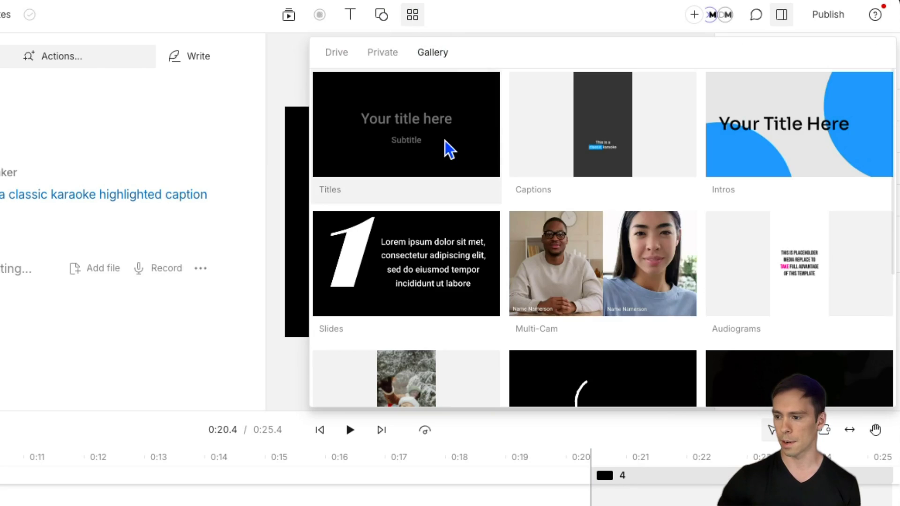
{"action": "scroll", "coordinate": [524, 227], "scroll_direction": "down", "scroll_amount": 5}
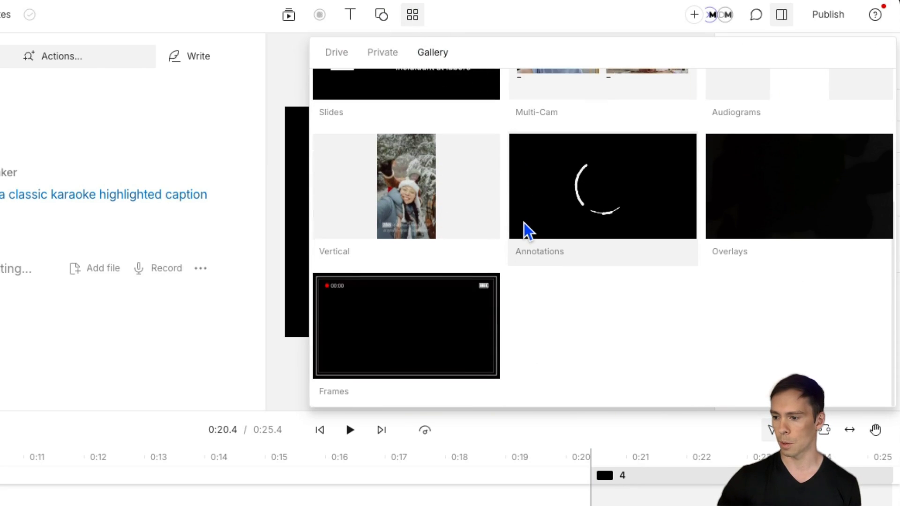
{"action": "scroll", "coordinate": [524, 224], "scroll_direction": "up", "scroll_amount": 5}
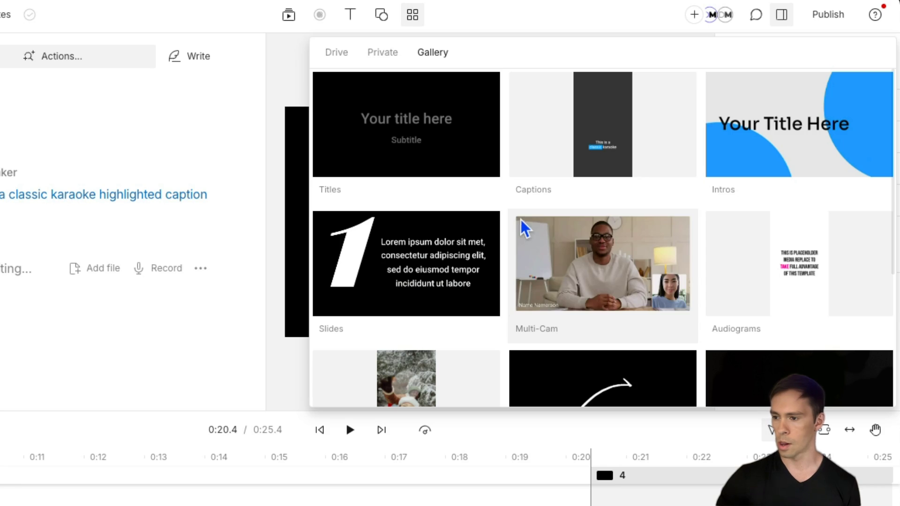
{"action": "left_click", "coordinate": [431, 136]}
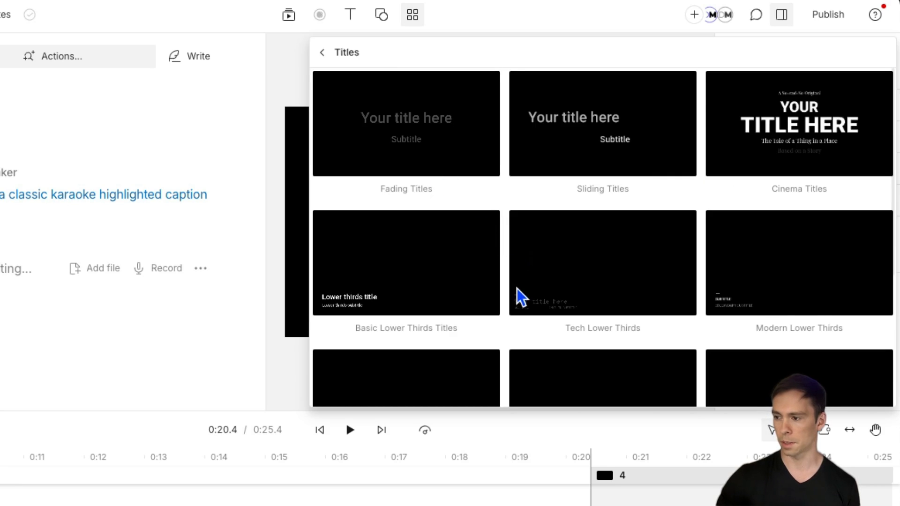
{"action": "scroll", "coordinate": [516, 297], "scroll_direction": "down", "scroll_amount": 1}
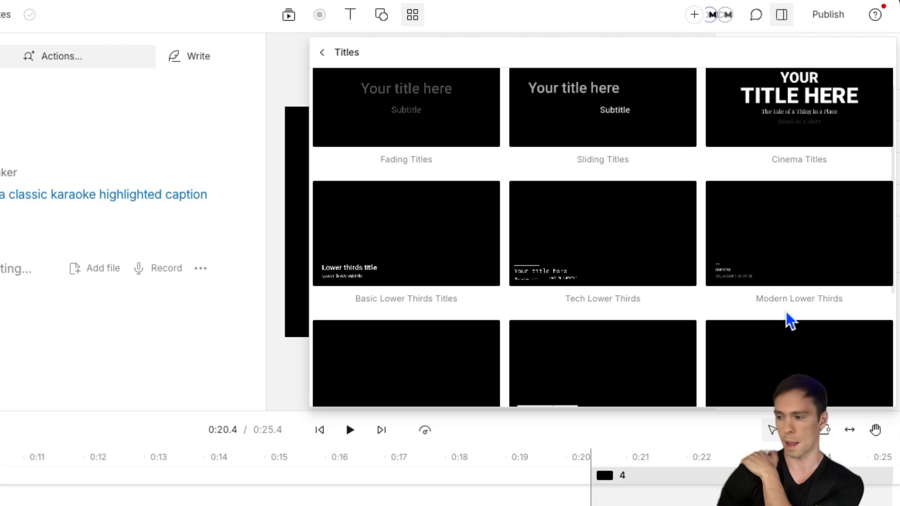
- Apply the Modern Lower Thirds template to scene 4 and enlarge the timeline
{"action": "left_click", "coordinate": [774, 231]}
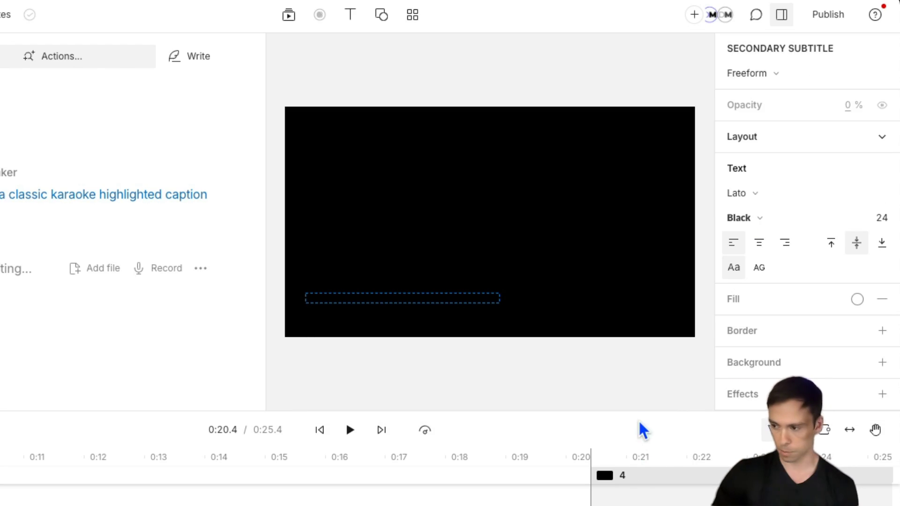
{"action": "left_click_drag", "start_coordinate": [643, 412], "coordinate": [675, 247]}
{"action": "scroll", "coordinate": [516, 375], "scroll_direction": "right", "scroll_amount": 5}
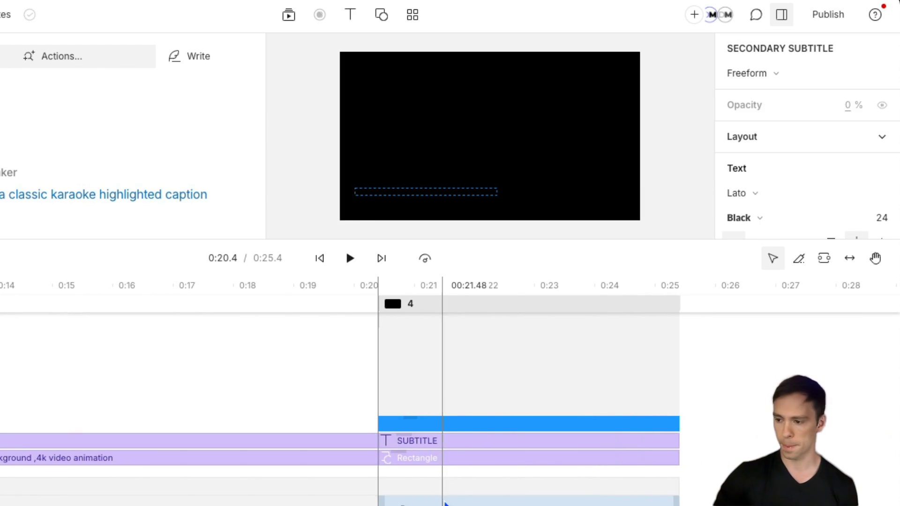
- Inspect the SUBTITLE, Rectangle and SECONDARY SUBTITLE layers, ending on SECONDARY SUBTITLE's Animation 1
{"action": "left_click", "coordinate": [462, 443]}
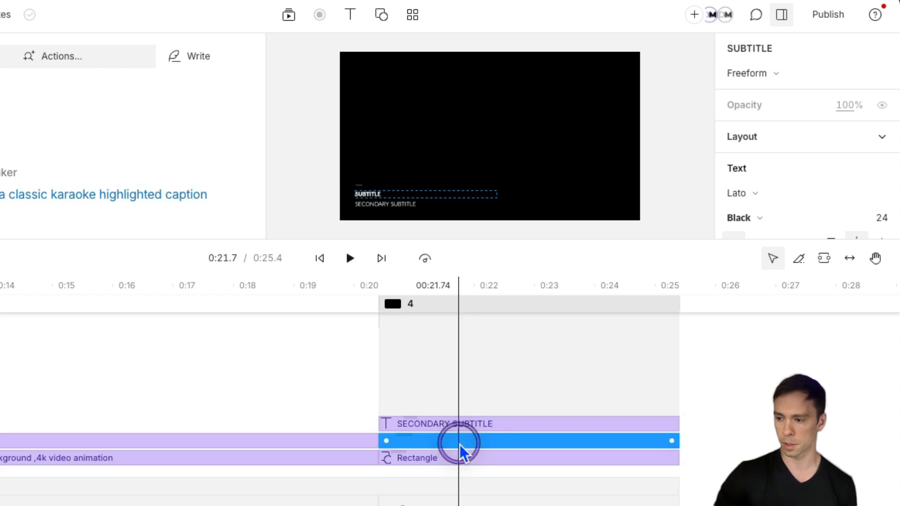
{"action": "left_click", "coordinate": [478, 462]}
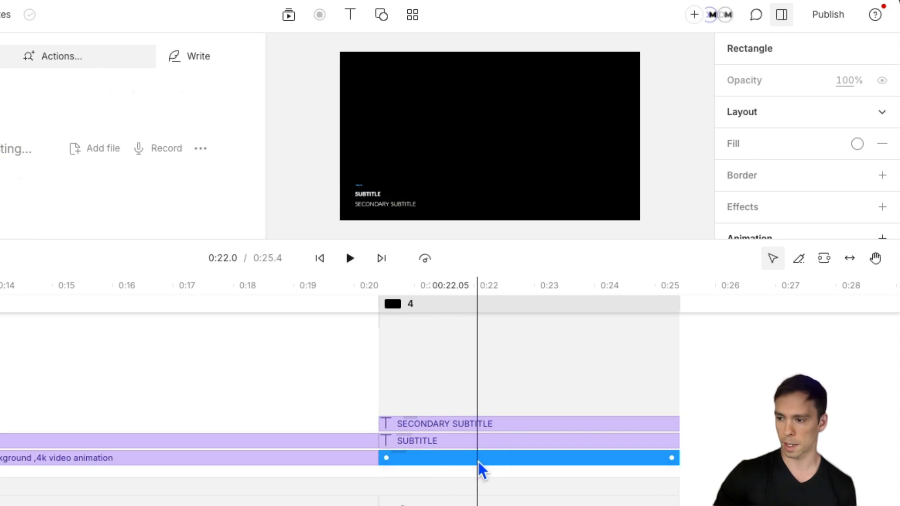
{"action": "left_click", "coordinate": [469, 425]}
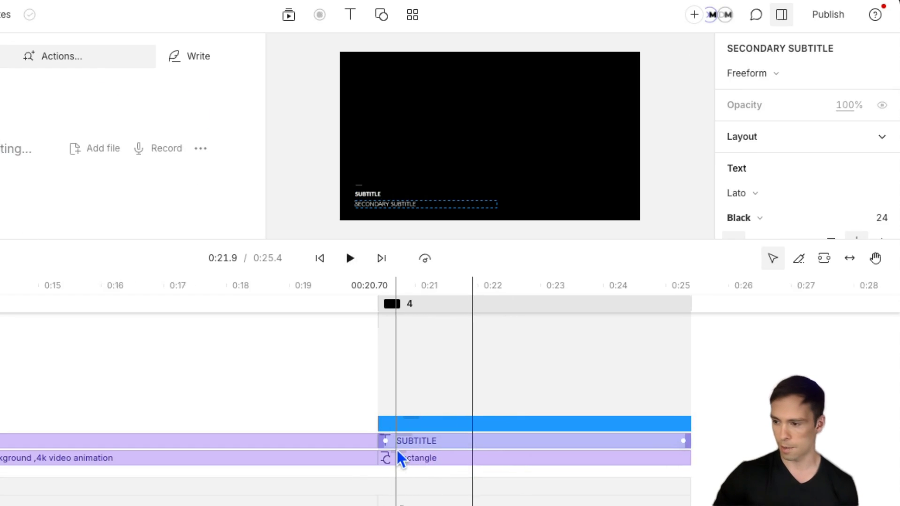
{"action": "scroll", "coordinate": [408, 451], "scroll_direction": "up", "scroll_amount": 10}
{"action": "scroll", "coordinate": [414, 451], "scroll_direction": "up", "scroll_amount": 1}
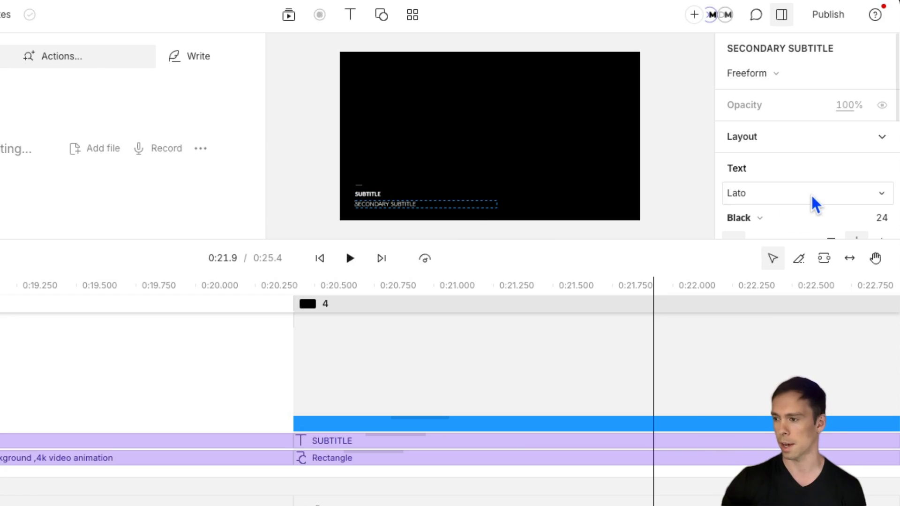
{"action": "scroll", "coordinate": [811, 193], "scroll_direction": "down", "scroll_amount": 5}
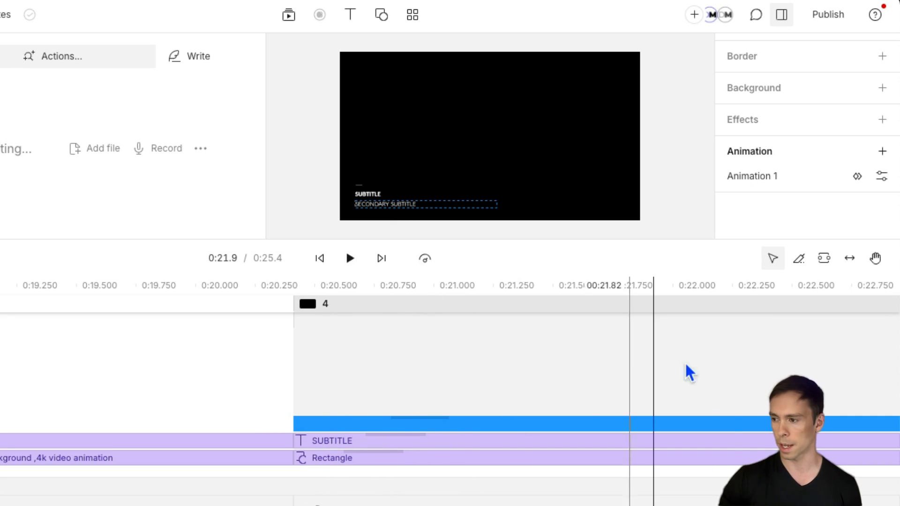
- Review SECONDARY SUBTITLE's Animation 1 keyframes, then enlarge the video preview area
{"action": "left_click", "coordinate": [854, 180]}
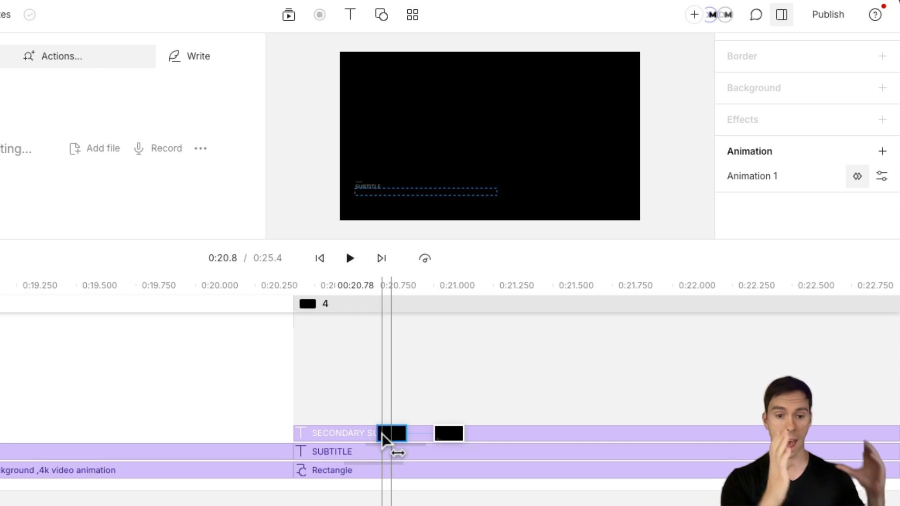
{"action": "left_click", "coordinate": [443, 434]}
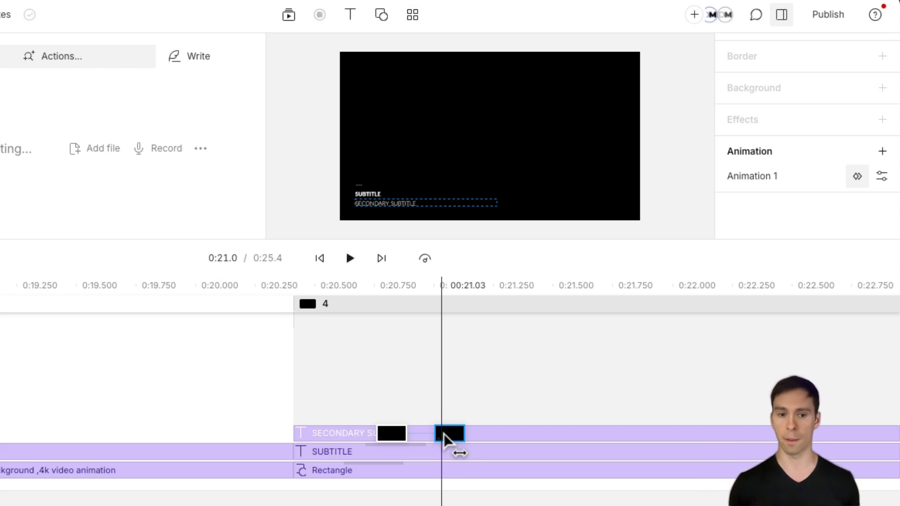
{"action": "left_click", "coordinate": [361, 434]}
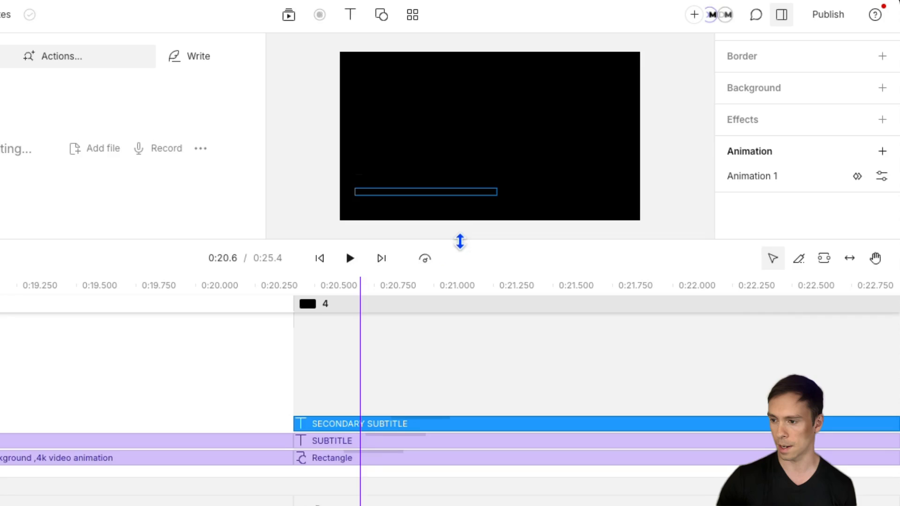
{"action": "left_click_drag", "start_coordinate": [458, 240], "coordinate": [458, 421]}
- Preview the lower third animation and change the SUBTITLE text to 'Descript mastery'
{"action": "left_click", "coordinate": [342, 495]}
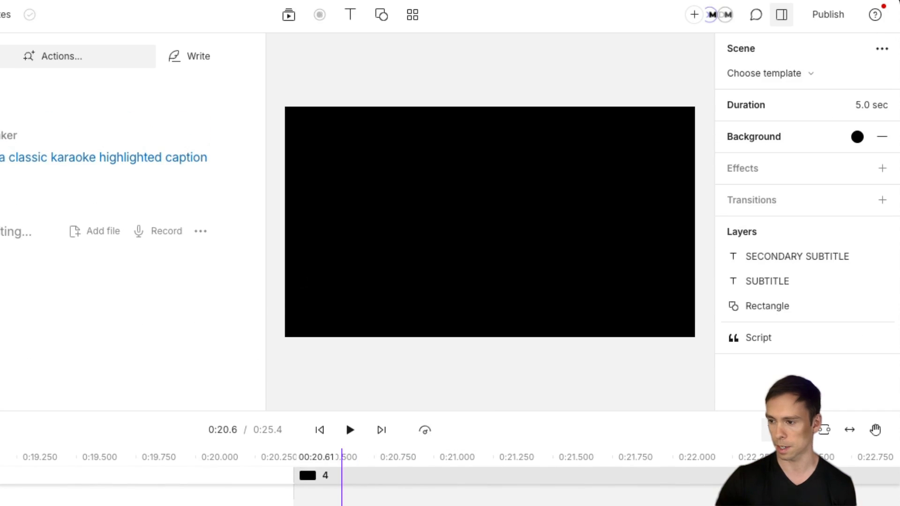
{"action": "left_click", "coordinate": [346, 421]}
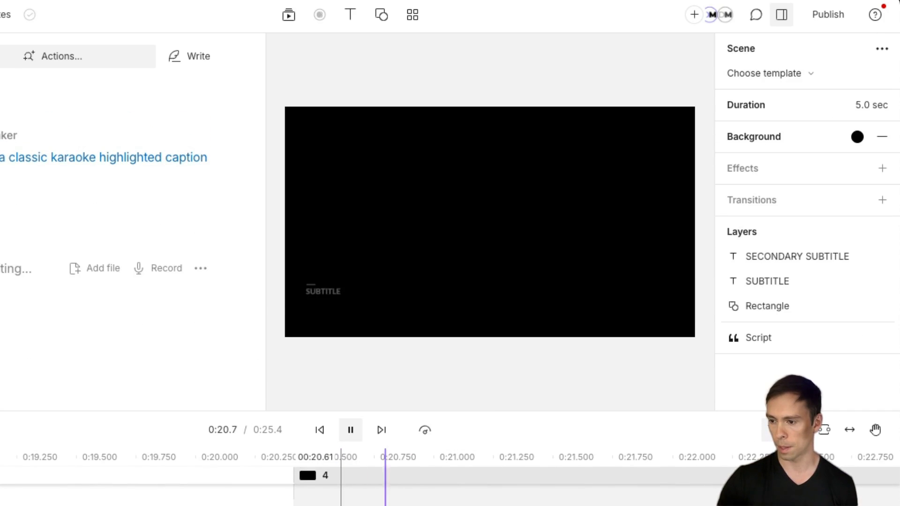
{"action": "left_click", "coordinate": [346, 421]}
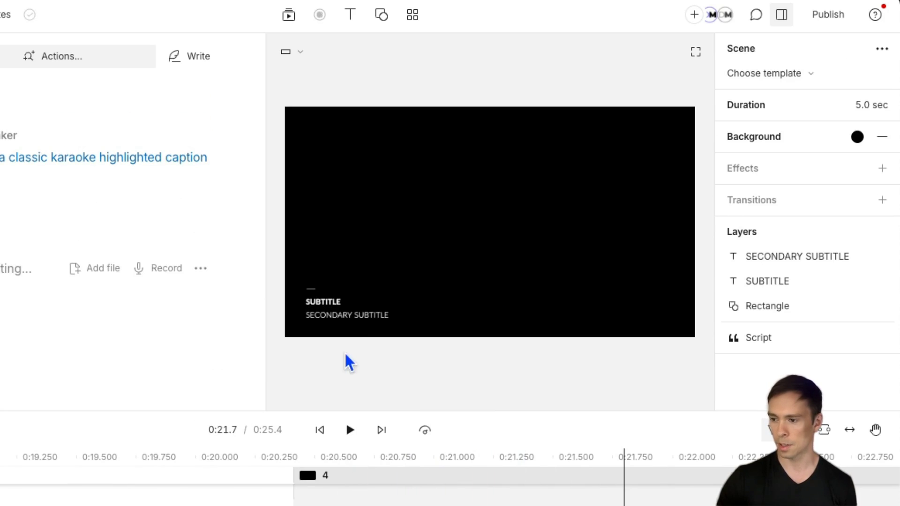
{"action": "left_click", "coordinate": [351, 315]}
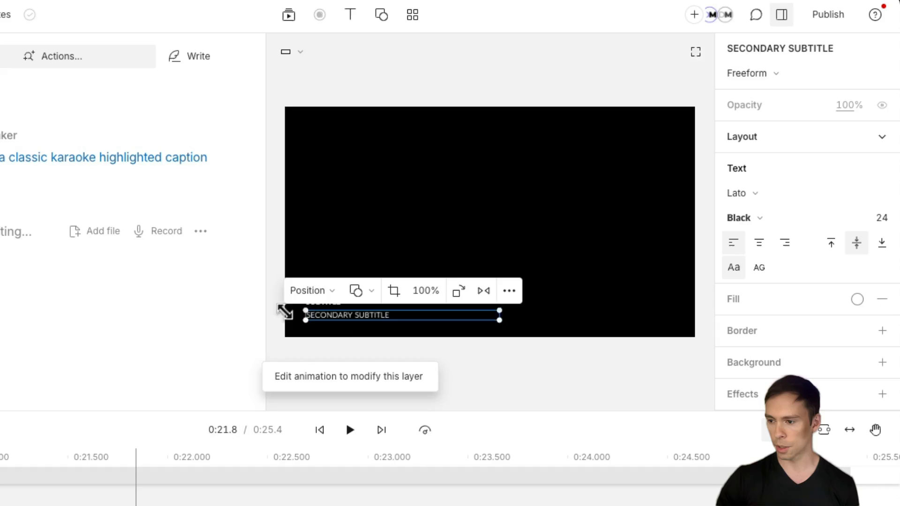
{"action": "left_click", "coordinate": [546, 217]}
{"action": "left_click", "coordinate": [325, 301]}
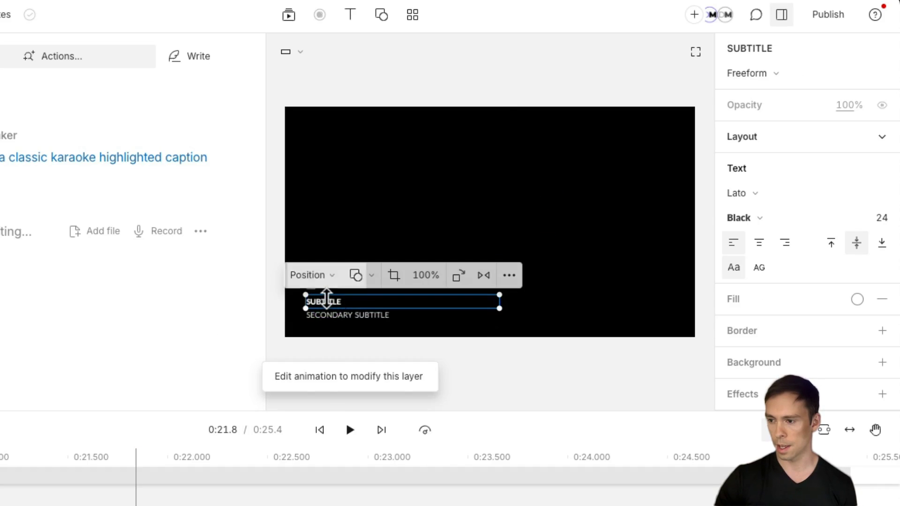
{"action": "double_click", "coordinate": [325, 302]}
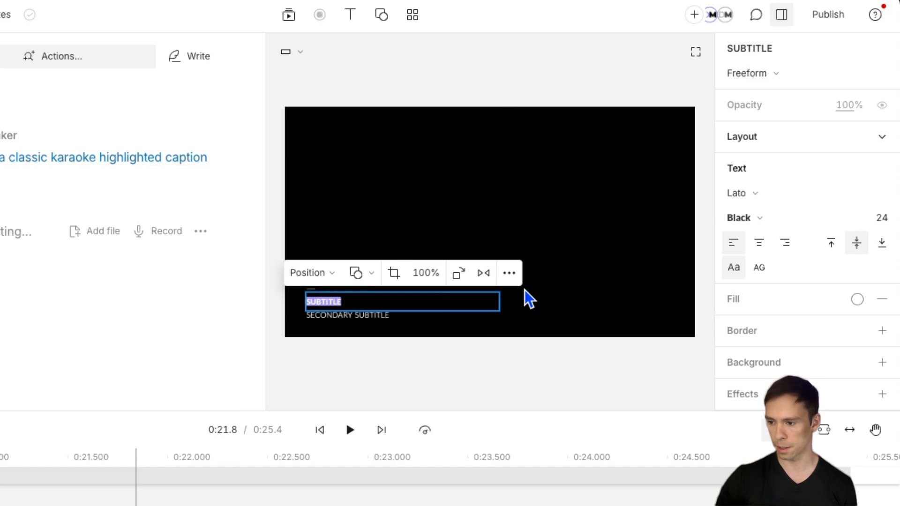
{"action": "type", "text": "Descript"}
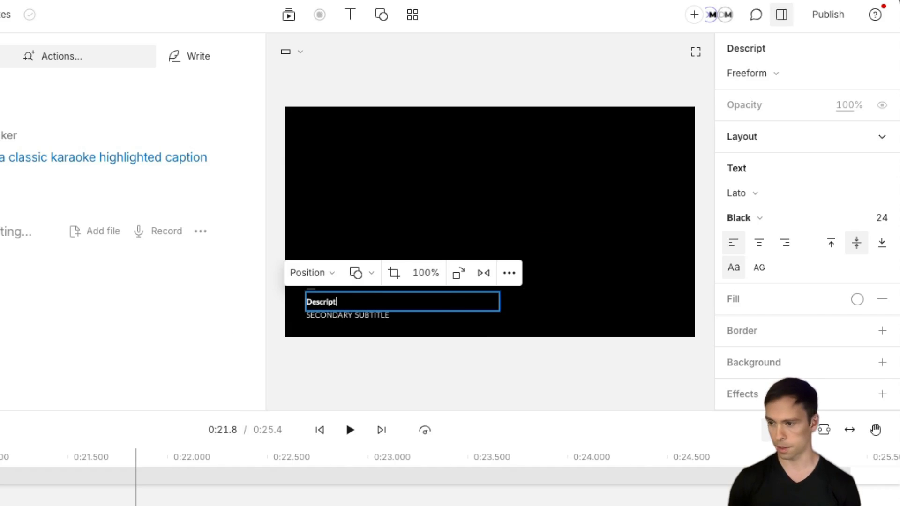
{"action": "type", "text": " mastery"}
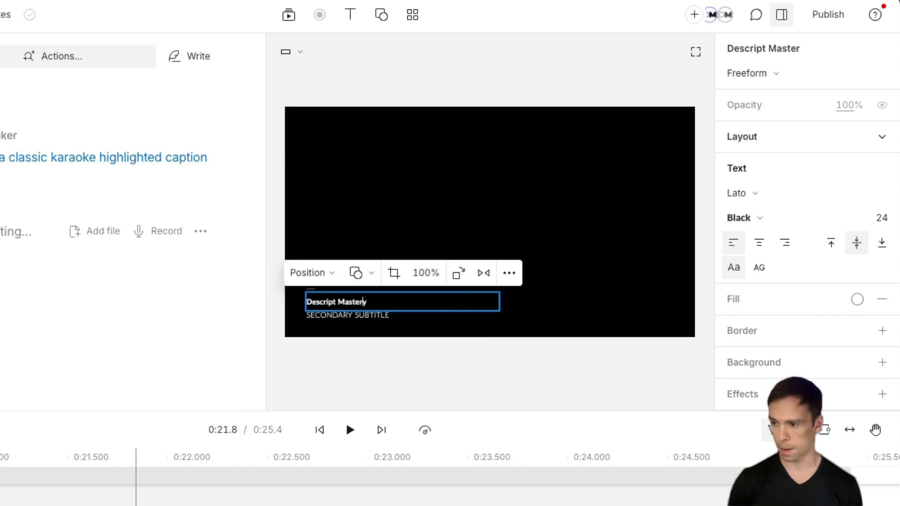
- Replace the SECONDARY SUBTITLE text with the presenter's full name
{"action": "left_click", "coordinate": [388, 318]}
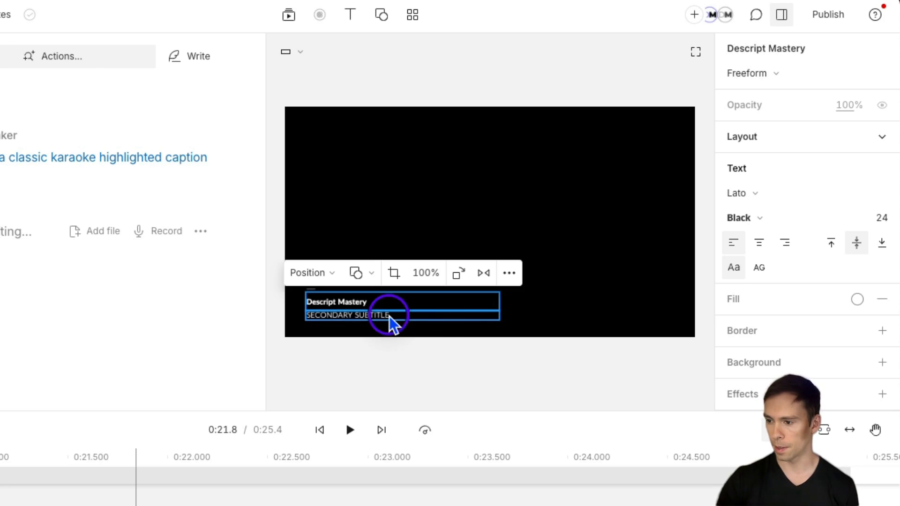
{"action": "double_click", "coordinate": [335, 316]}
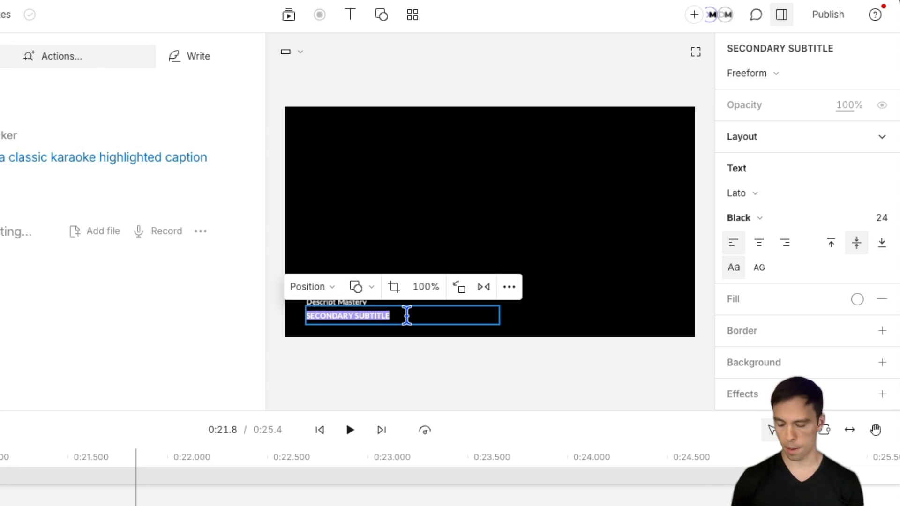
{"action": "type", "text": "Ross Zeiger"}
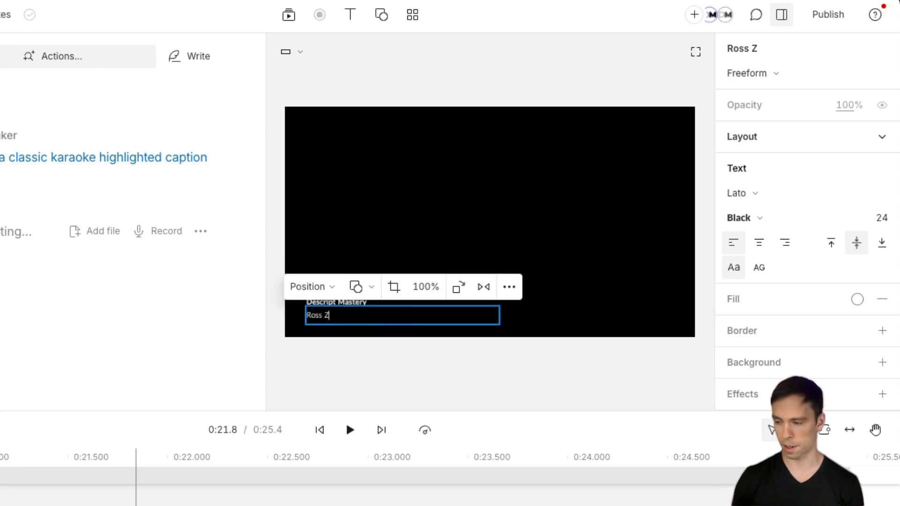
{"action": "left_click", "coordinate": [392, 208]}
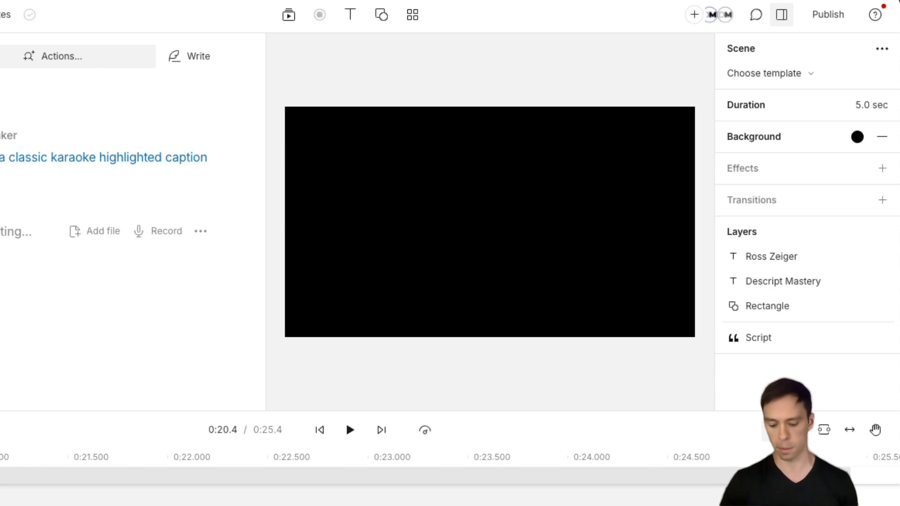
- Preview the renamed lower third and add a blank fifth scene, making the composition 30.4 seconds
{"action": "left_click", "coordinate": [349, 429]}
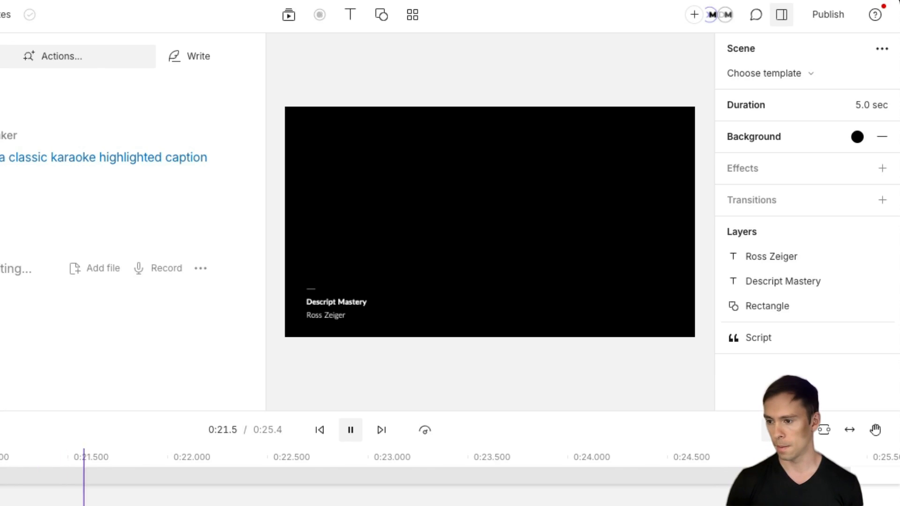
{"action": "left_click", "coordinate": [350, 429]}
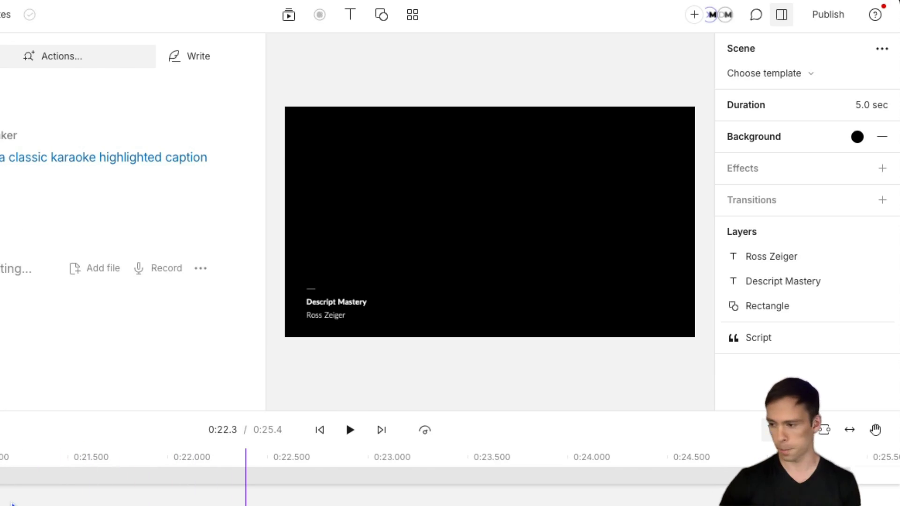
{"action": "key", "text": "End"}
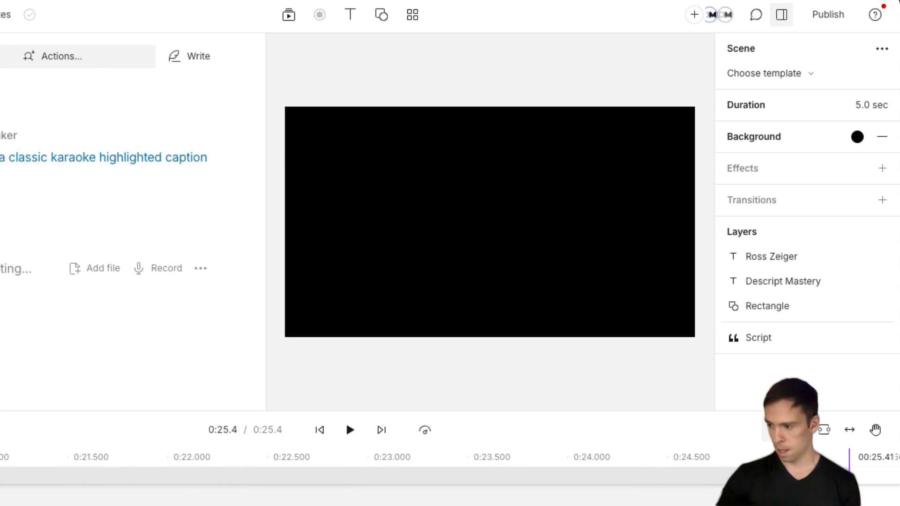
{"action": "key", "text": "slash"}
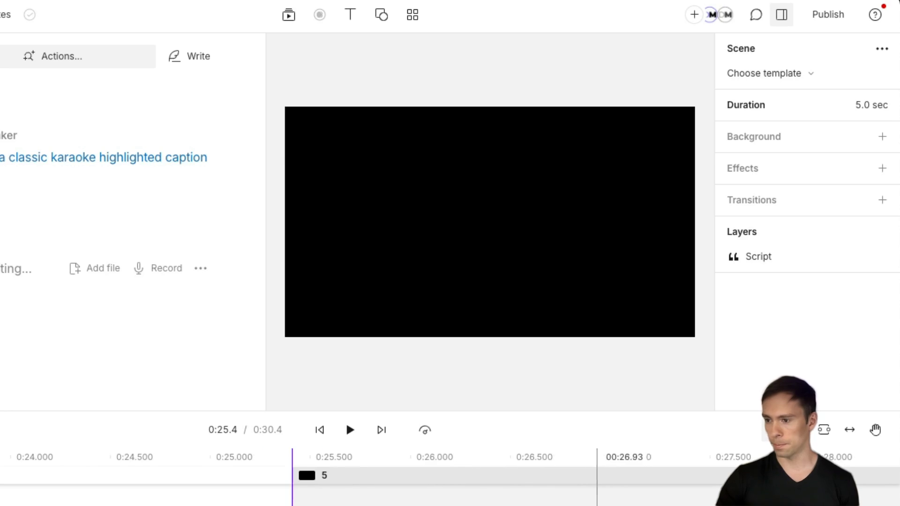
- Apply the Strong Slide template from the Gallery's Slides category to scene 5
{"action": "left_click", "coordinate": [412, 14]}
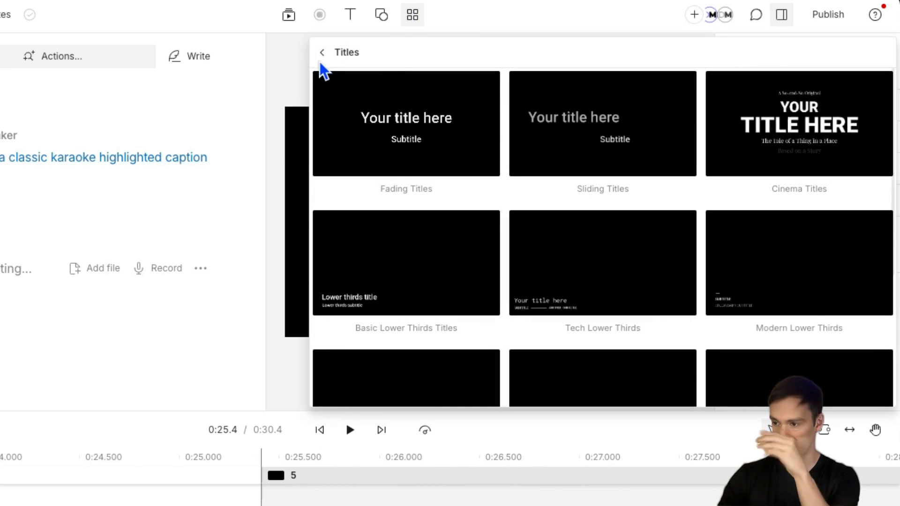
{"action": "left_click", "coordinate": [323, 52]}
{"action": "left_click", "coordinate": [433, 57]}
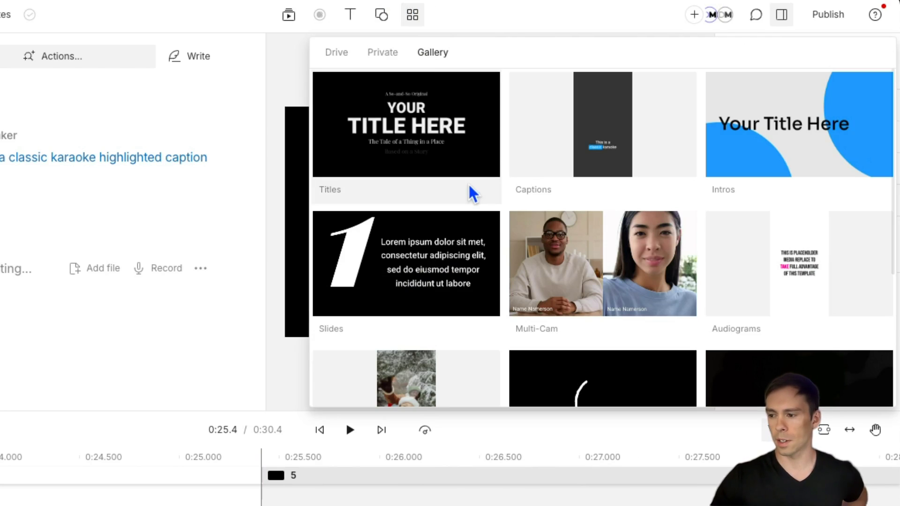
{"action": "scroll", "coordinate": [541, 272], "scroll_direction": "down", "scroll_amount": 3}
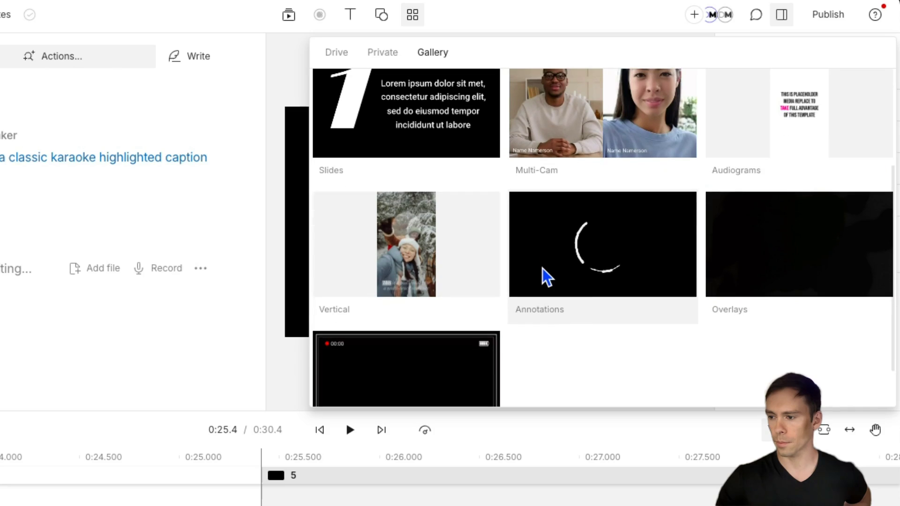
{"action": "scroll", "coordinate": [468, 234], "scroll_direction": "up", "scroll_amount": 2}
{"action": "left_click", "coordinate": [430, 202]}
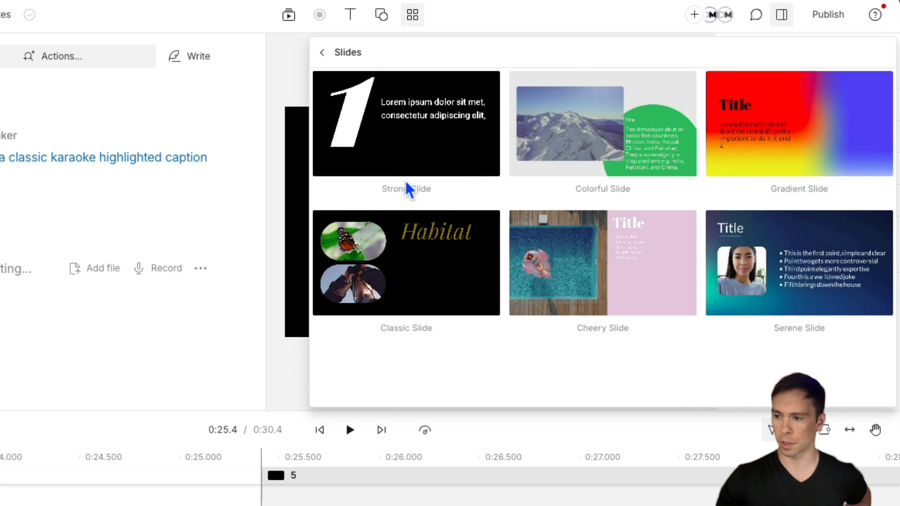
{"action": "left_click", "coordinate": [406, 155]}
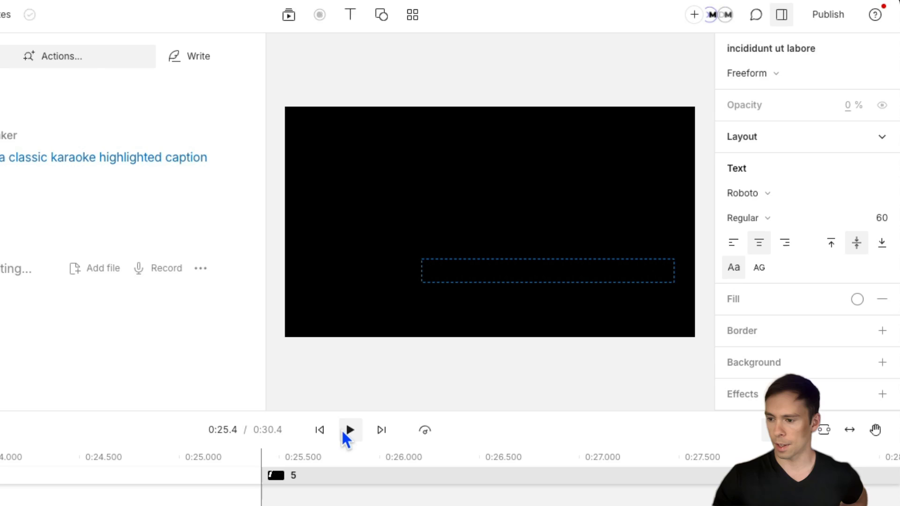
{"action": "left_click", "coordinate": [344, 432]}
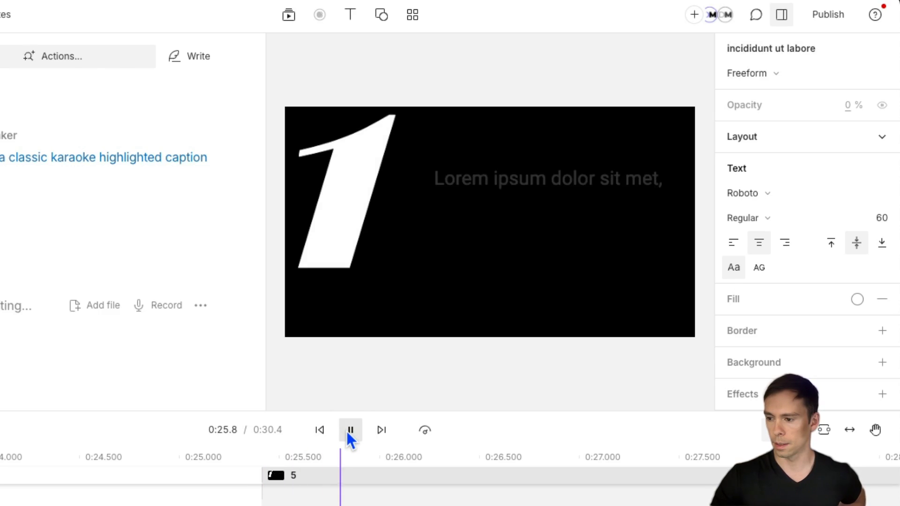
{"action": "left_click", "coordinate": [347, 431]}
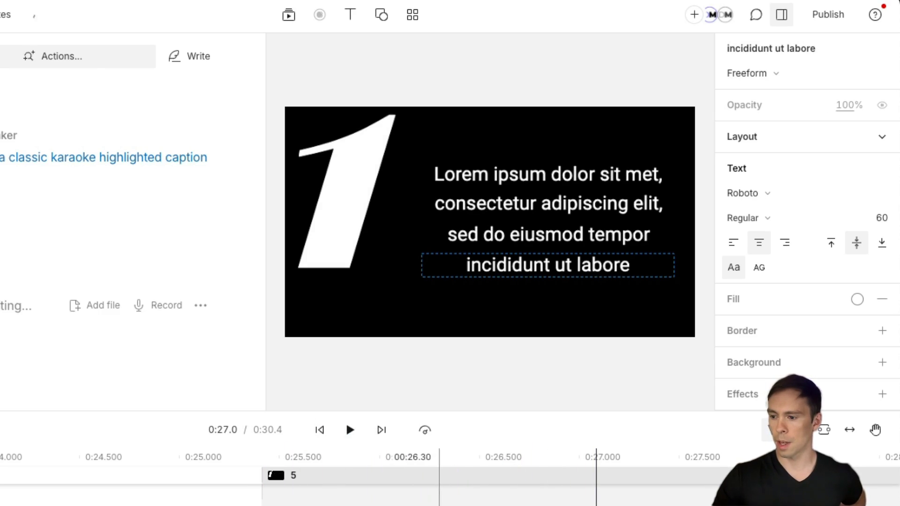
{"action": "left_click_drag", "start_coordinate": [532, 412], "coordinate": [528, 187]}
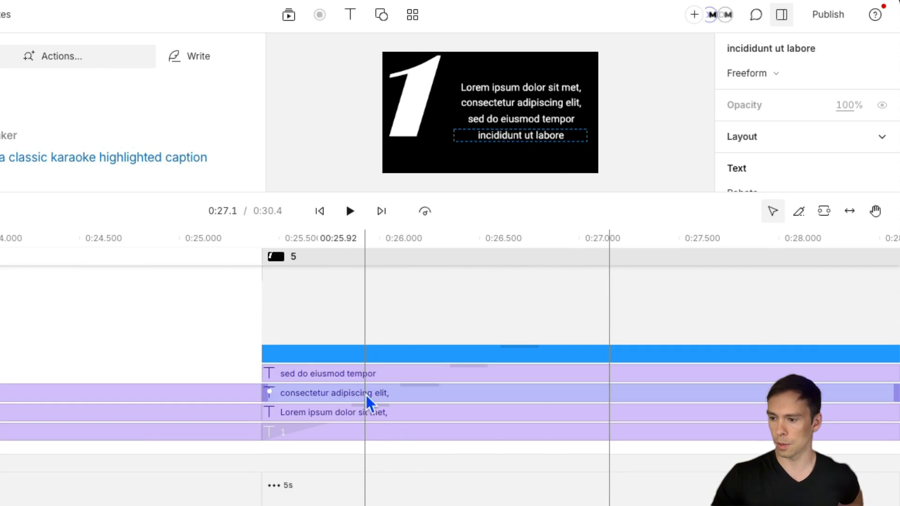
{"action": "left_click", "coordinate": [301, 434]}
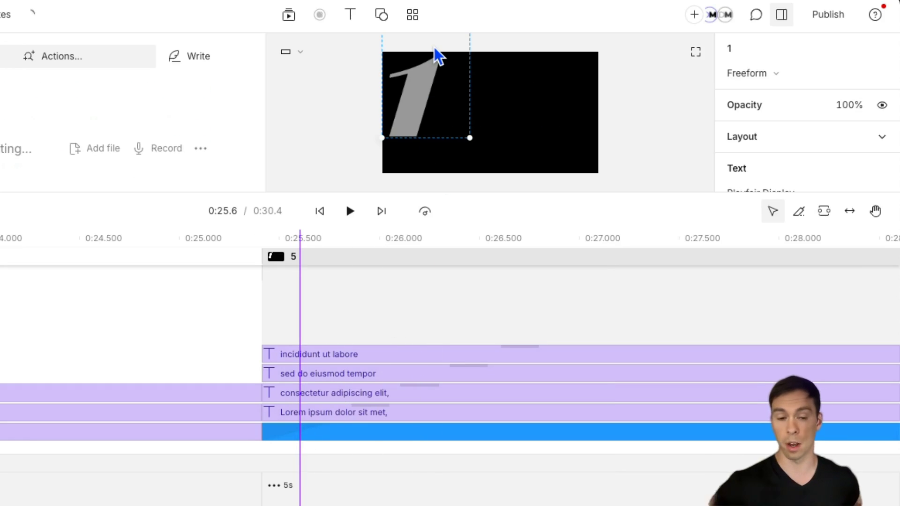
{"action": "scroll", "coordinate": [806, 171], "scroll_direction": "down", "scroll_amount": 2}
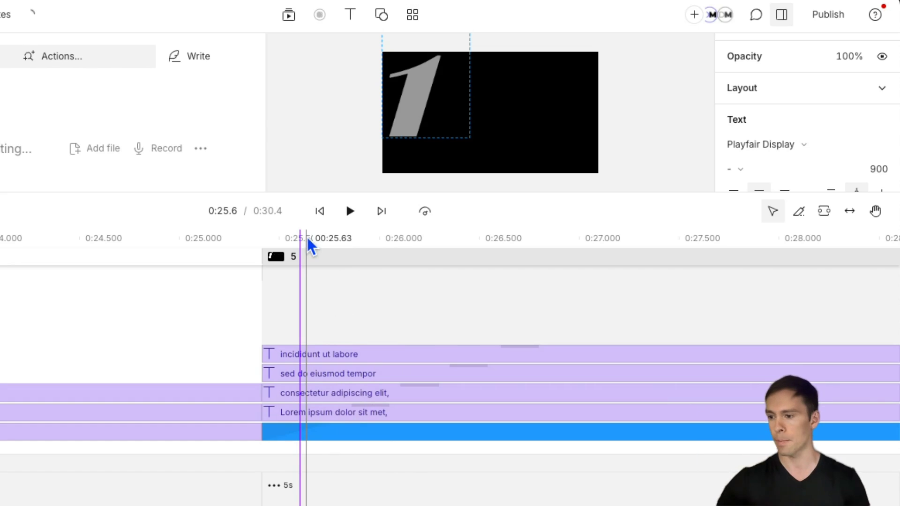
{"action": "left_click", "coordinate": [353, 211]}
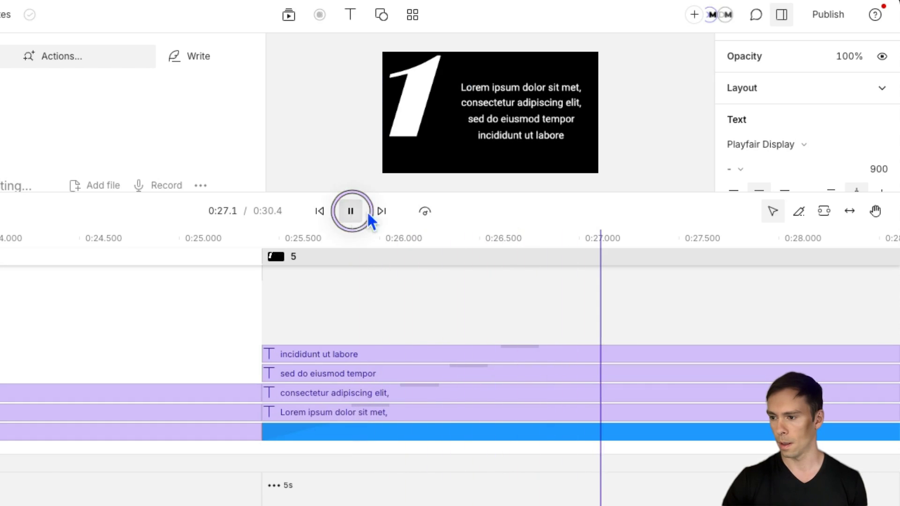
{"action": "left_click", "coordinate": [351, 211]}
{"action": "left_click_drag", "start_coordinate": [527, 192], "coordinate": [525, 324]}
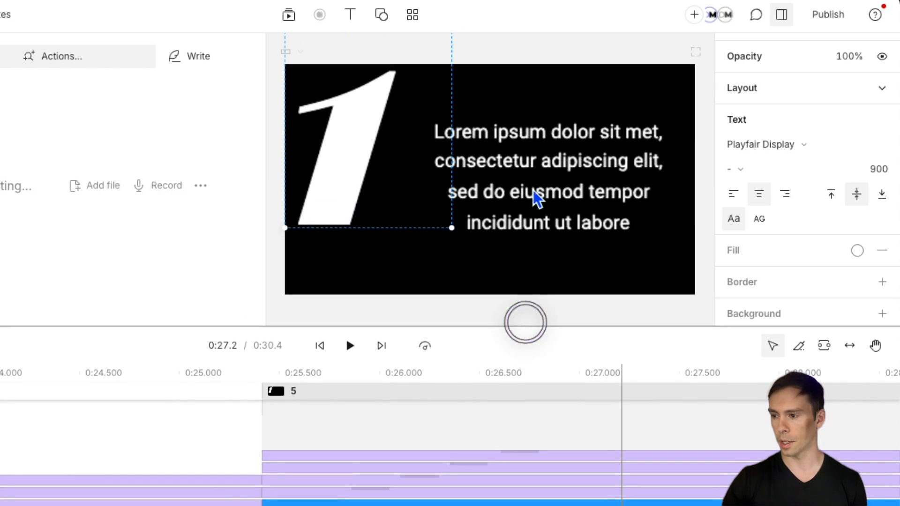
{"action": "left_click", "coordinate": [528, 140]}
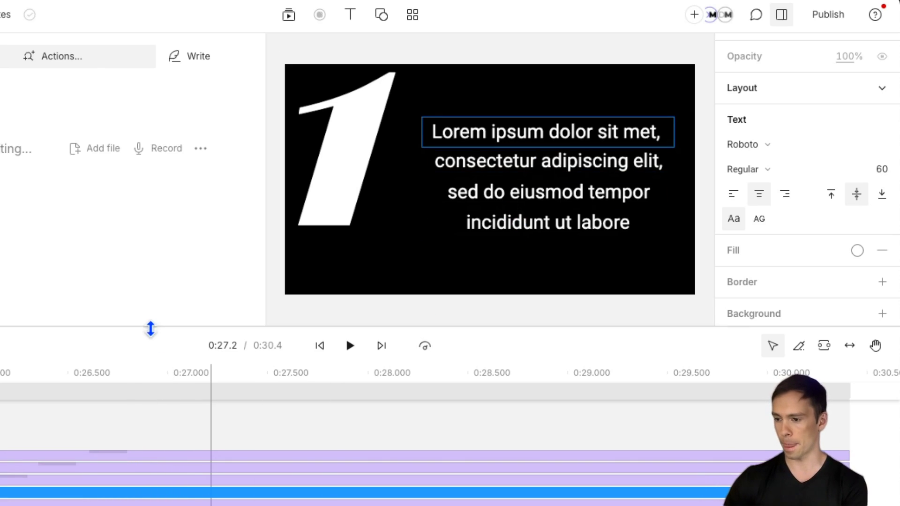
{"action": "left_click_drag", "start_coordinate": [149, 328], "coordinate": [154, 266]}
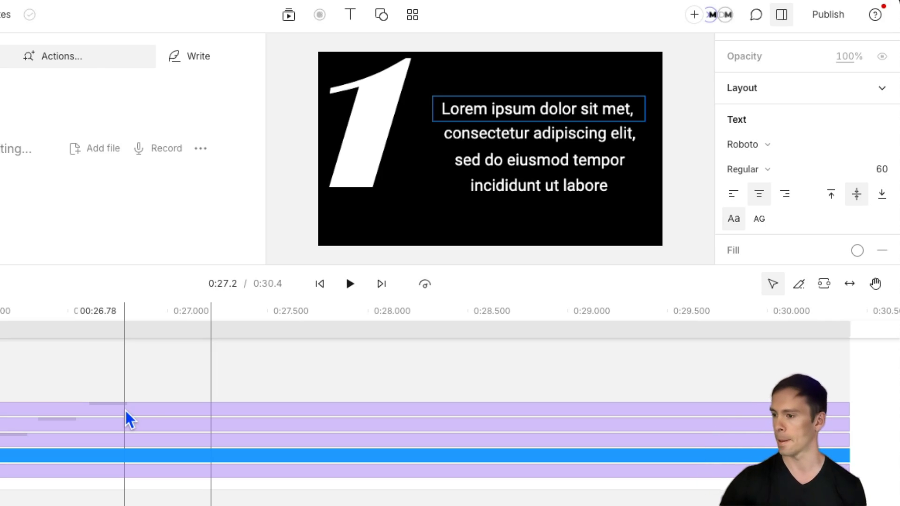
- Fill the 'incididunt ut labore' caption line with blue 00aaff
{"action": "left_click", "coordinate": [239, 412]}
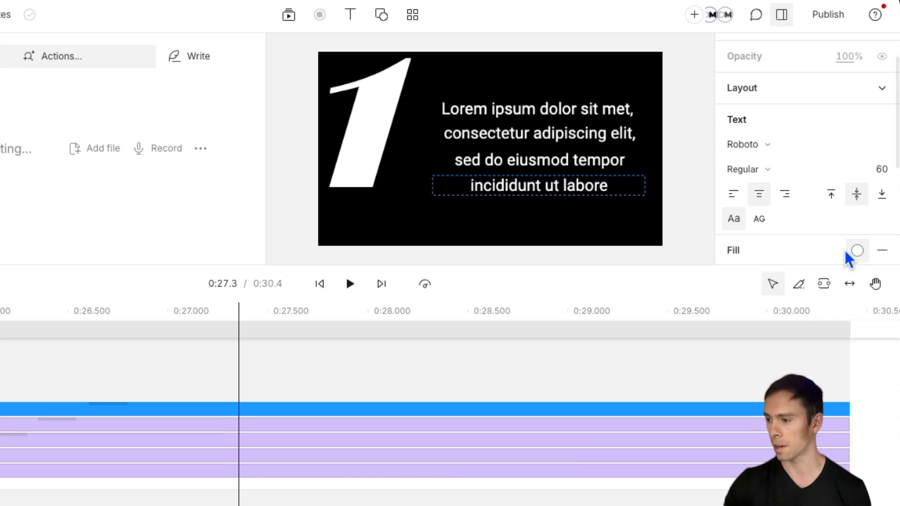
{"action": "left_click", "coordinate": [857, 250]}
{"action": "left_click", "coordinate": [723, 442]}
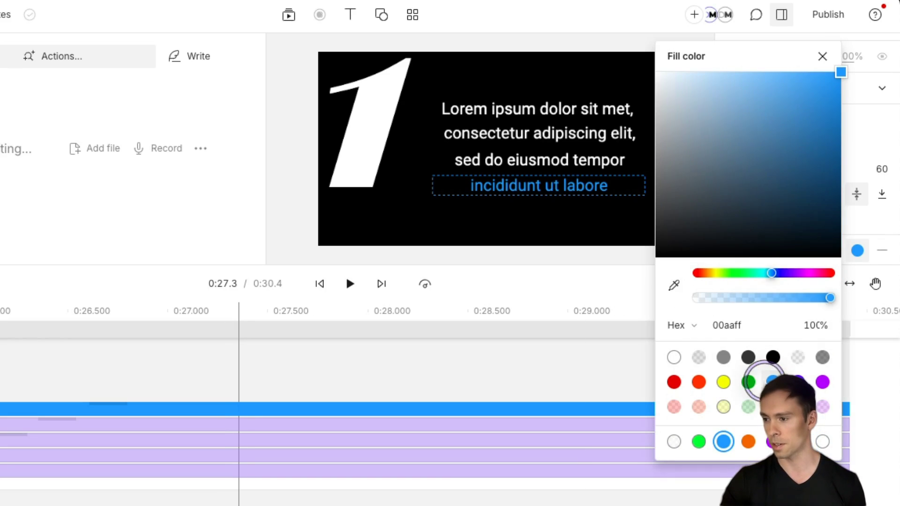
{"action": "left_click", "coordinate": [419, 226]}
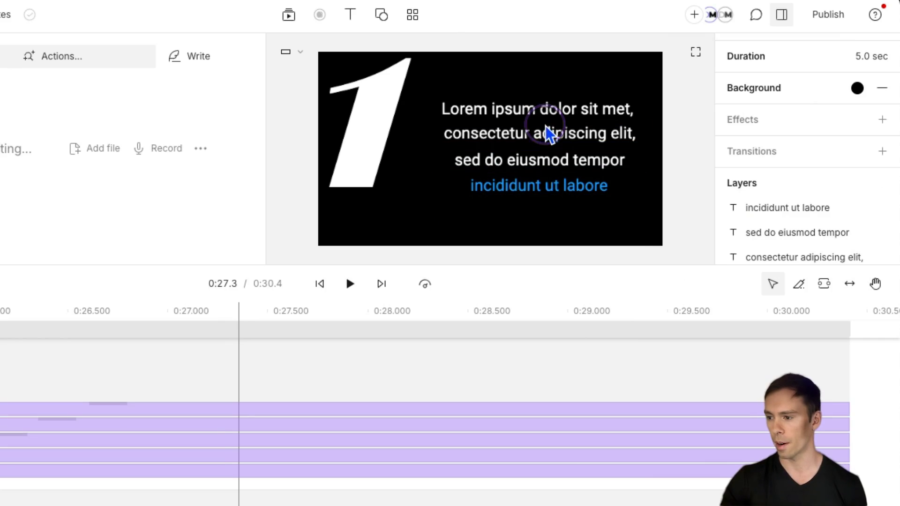
- Fill the large '1' graphic with orange-red ff5500
{"action": "left_click", "coordinate": [369, 148]}
{"action": "left_click", "coordinate": [856, 250]}
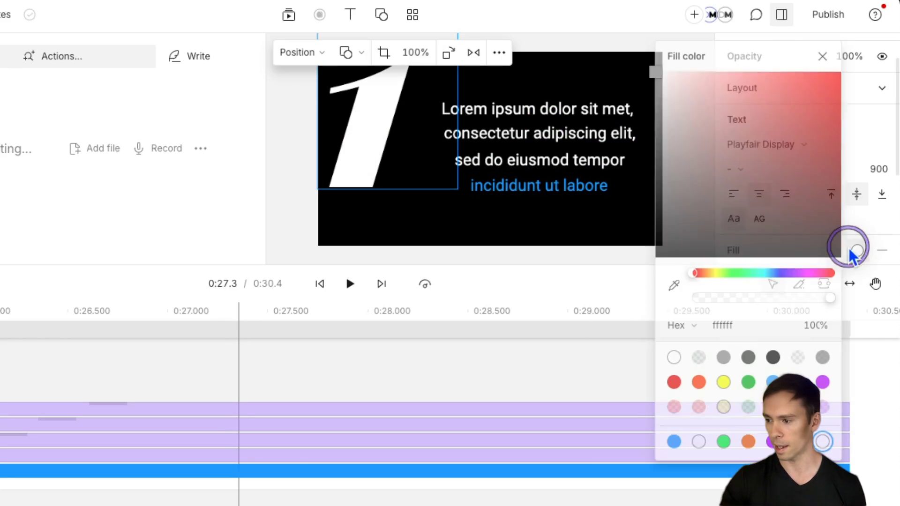
{"action": "left_click", "coordinate": [699, 382]}
{"action": "left_click", "coordinate": [455, 239]}
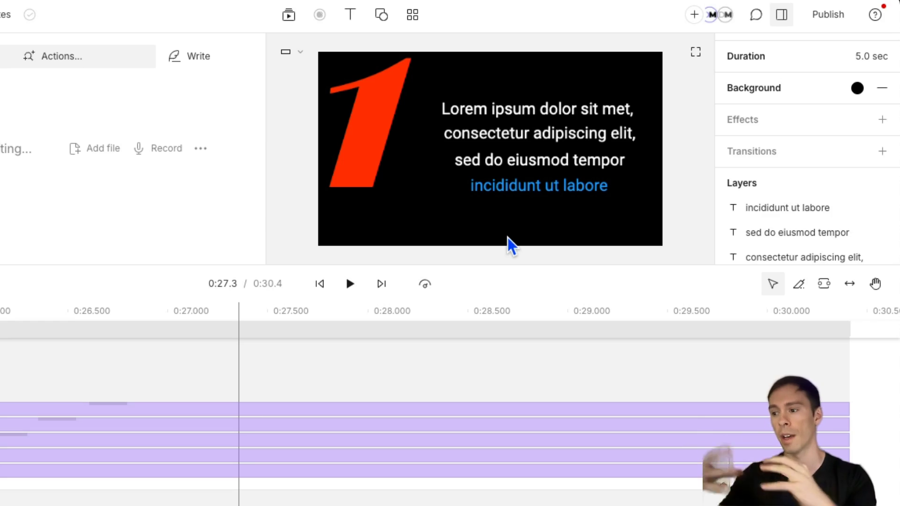
- Add blank scene 6 and return to the list of all template sources
{"action": "left_click", "coordinate": [851, 398]}
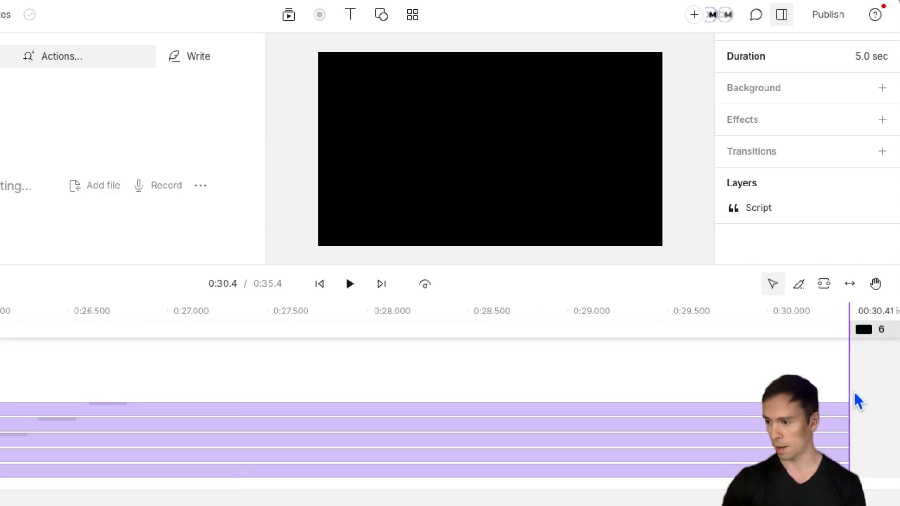
{"action": "left_click", "coordinate": [406, 20]}
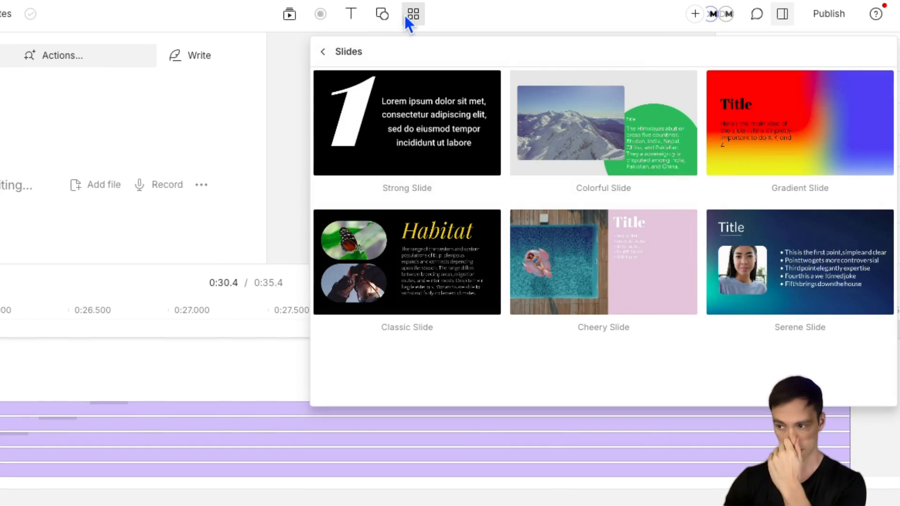
{"action": "left_click", "coordinate": [323, 57]}
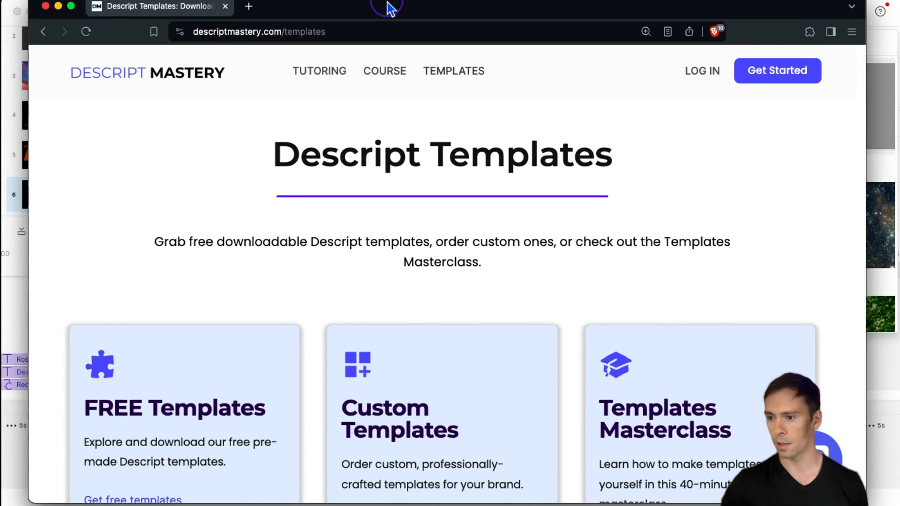
{"action": "scroll", "coordinate": [354, 211], "scroll_direction": "down", "scroll_amount": 5}
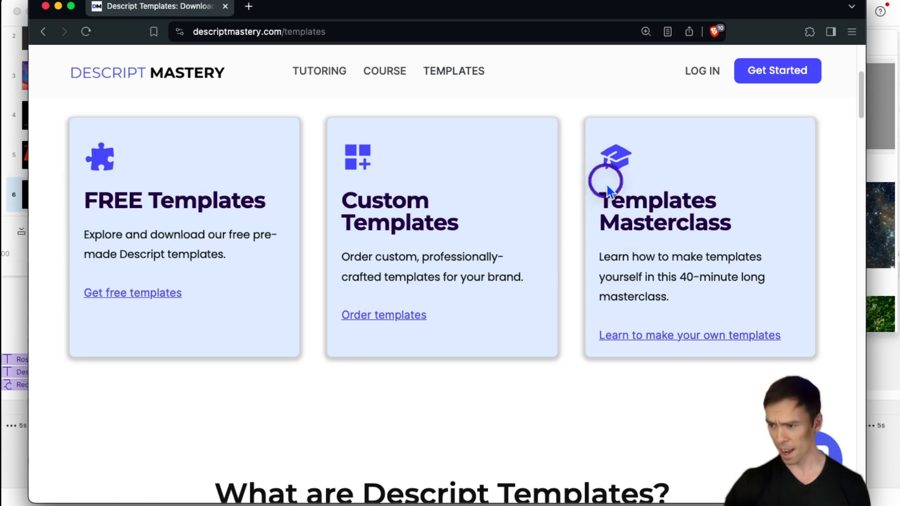
{"action": "left_click_drag", "start_coordinate": [607, 189], "coordinate": [684, 275]}
{"action": "left_click", "coordinate": [702, 294]}
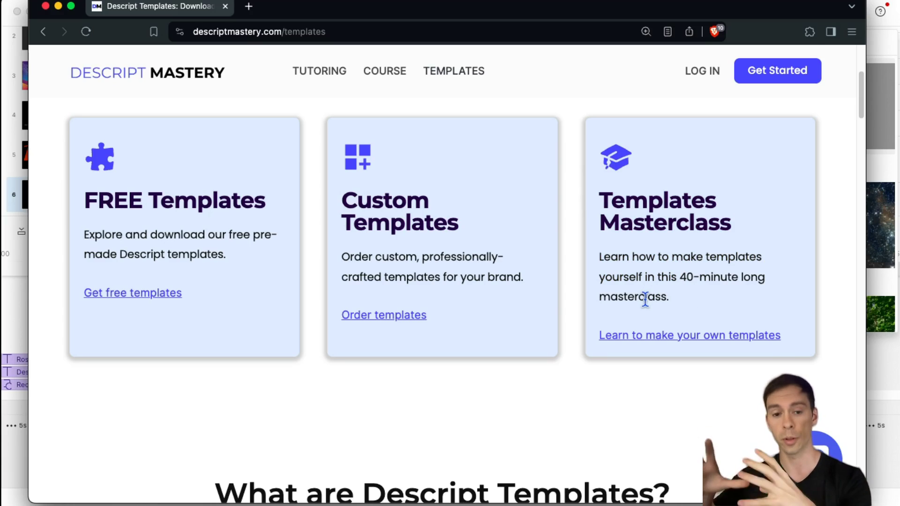
{"action": "scroll", "coordinate": [269, 197], "scroll_direction": "up", "scroll_amount": 5}
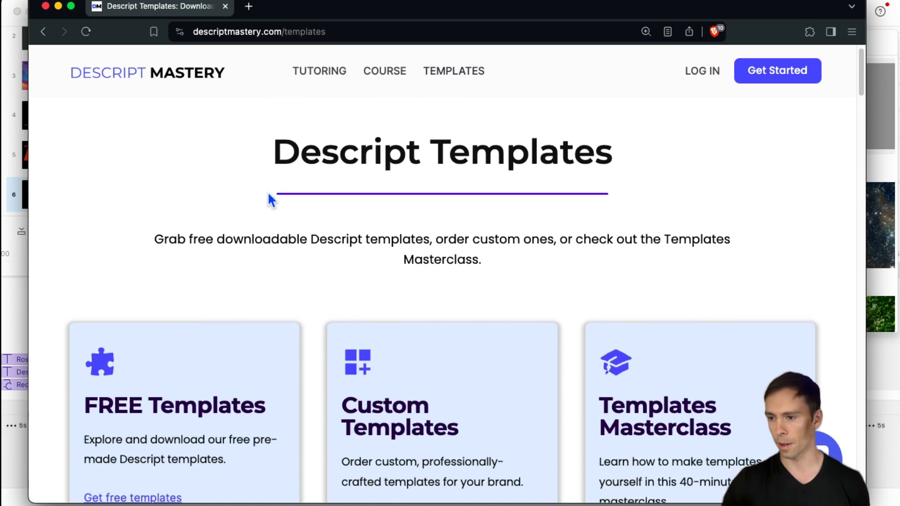
- Apply Hotkey - Bottom Left from the Descript Mastery folder to scene 6 and preview it
{"action": "left_click", "coordinate": [58, 6]}
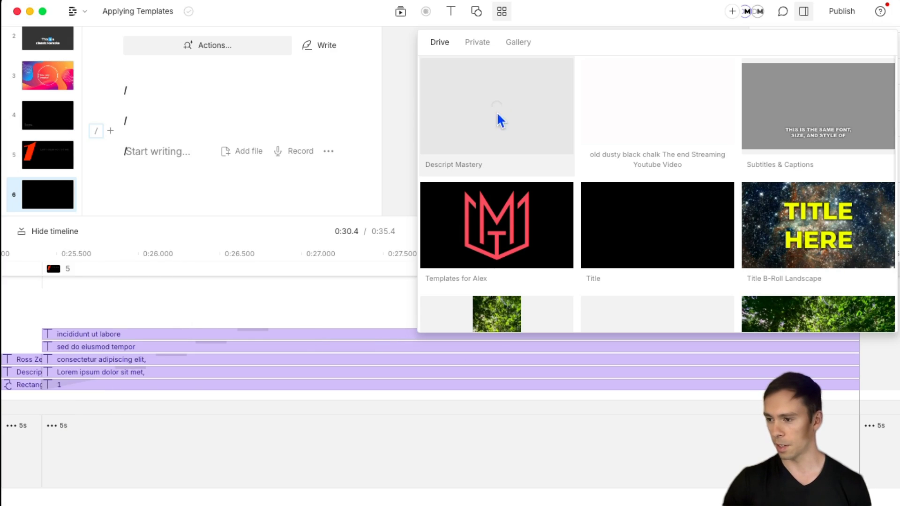
{"action": "left_click", "coordinate": [458, 112]}
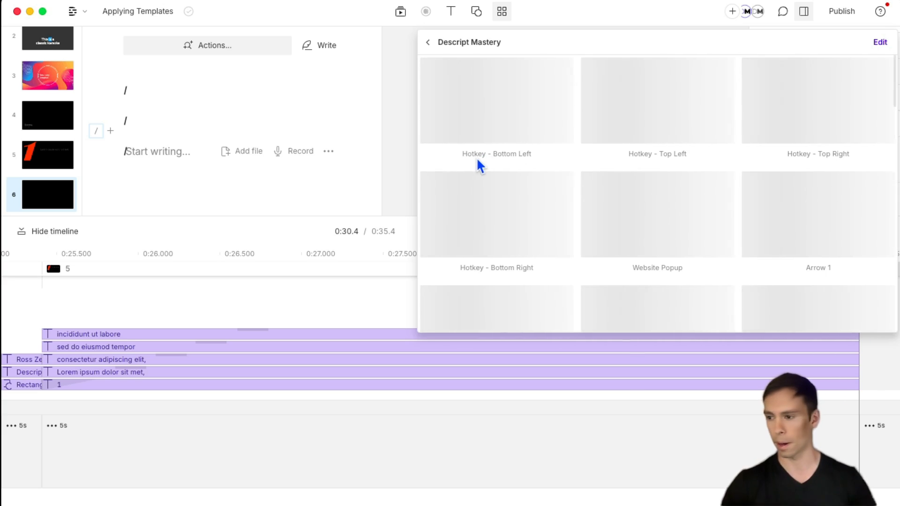
{"action": "left_click", "coordinate": [497, 120]}
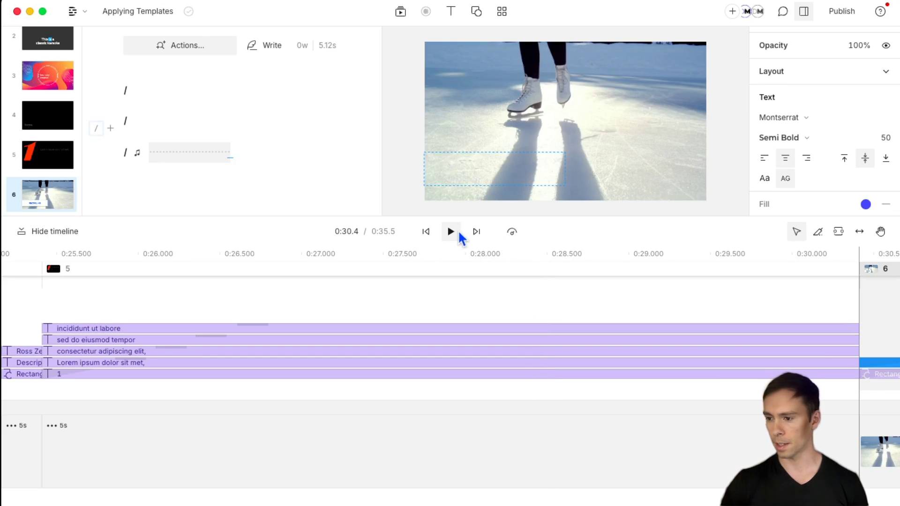
{"action": "left_click", "coordinate": [457, 233]}
{"action": "left_click", "coordinate": [457, 230]}
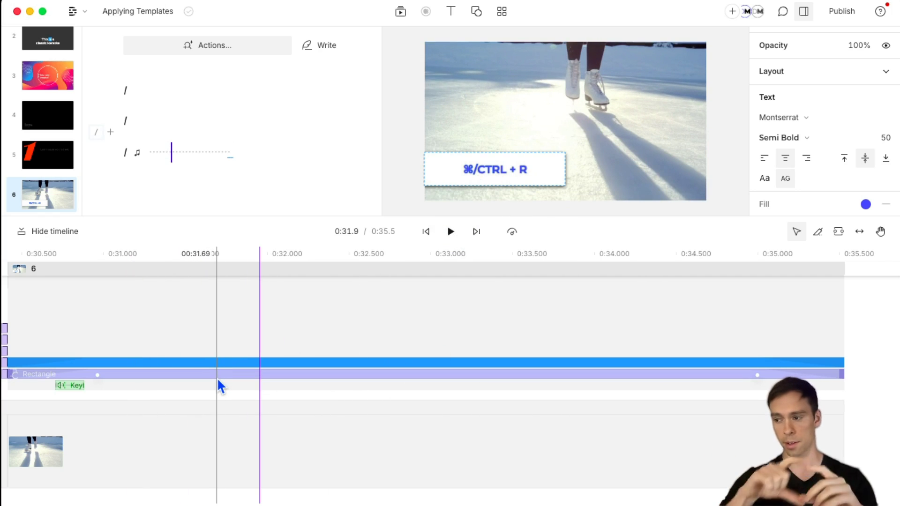
- Change the hotkey box text to 'SHIFT + L' and play the scene to check it
{"action": "left_click", "coordinate": [495, 178]}
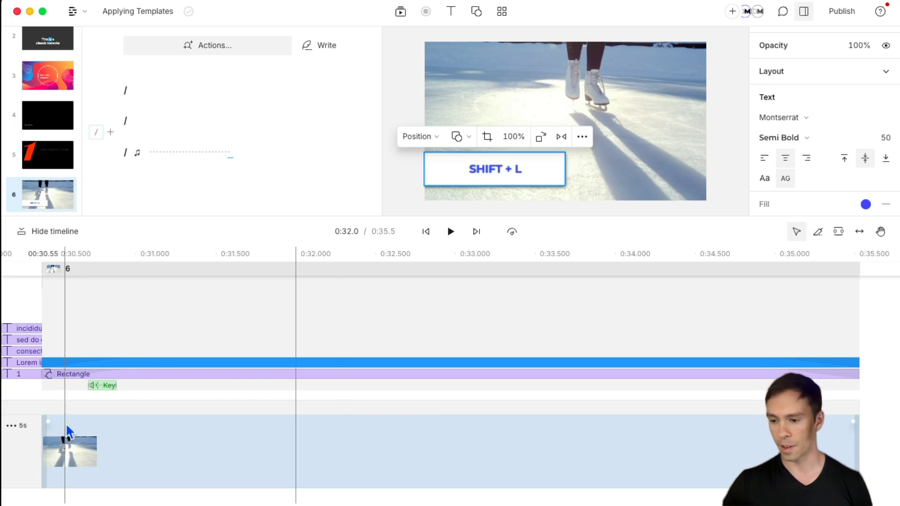
{"action": "left_click_drag", "start_coordinate": [202, 231], "coordinate": [192, 139]}
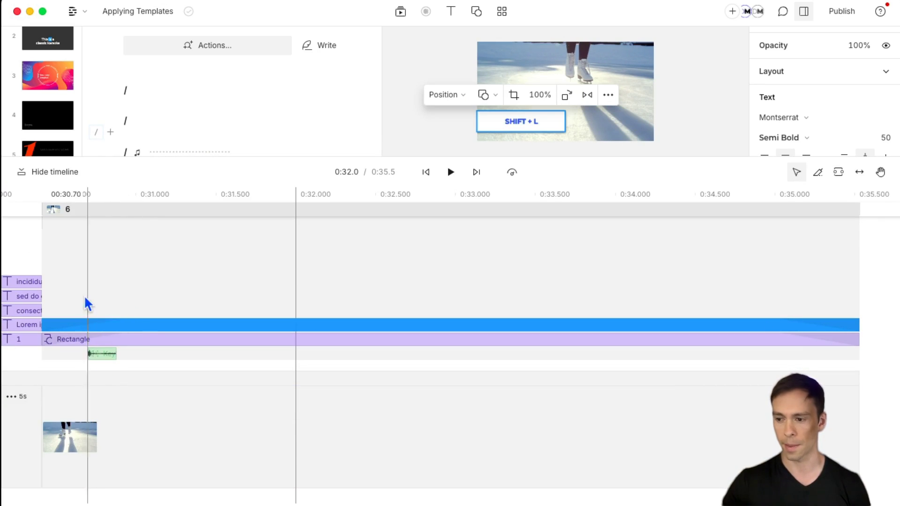
{"action": "left_click", "coordinate": [70, 269]}
{"action": "key", "text": "space"}
{"action": "key", "text": "space"}
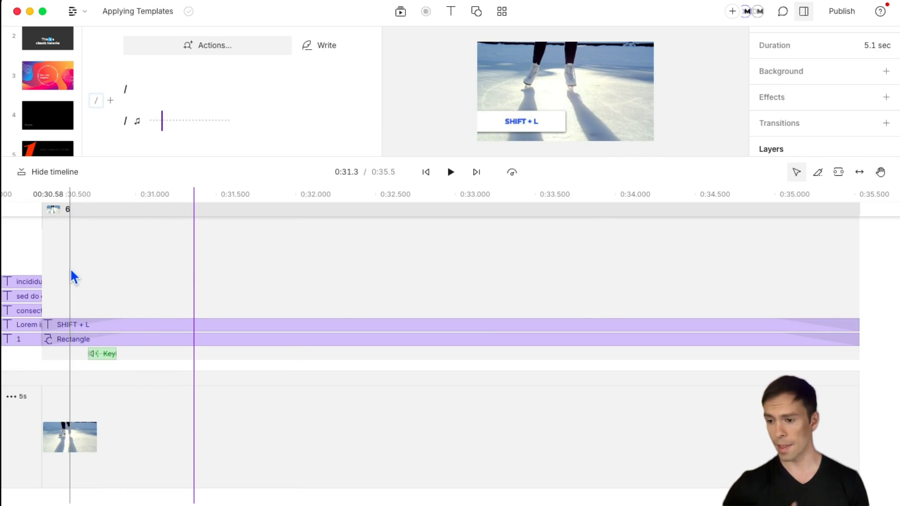
- Add blank scene 7 after the skating clip, bringing the composition to 40.5 seconds
{"action": "left_click", "coordinate": [220, 467]}
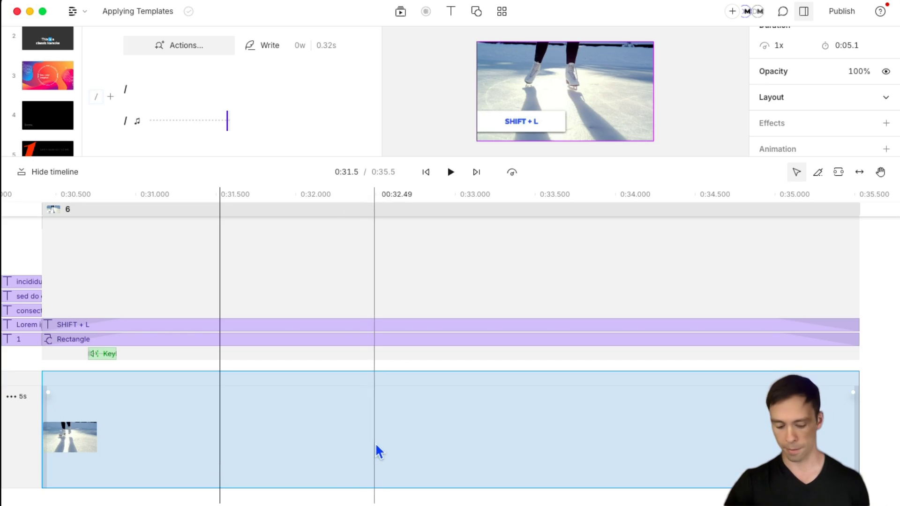
{"action": "scroll", "coordinate": [342, 474], "scroll_direction": "right", "scroll_amount": 3}
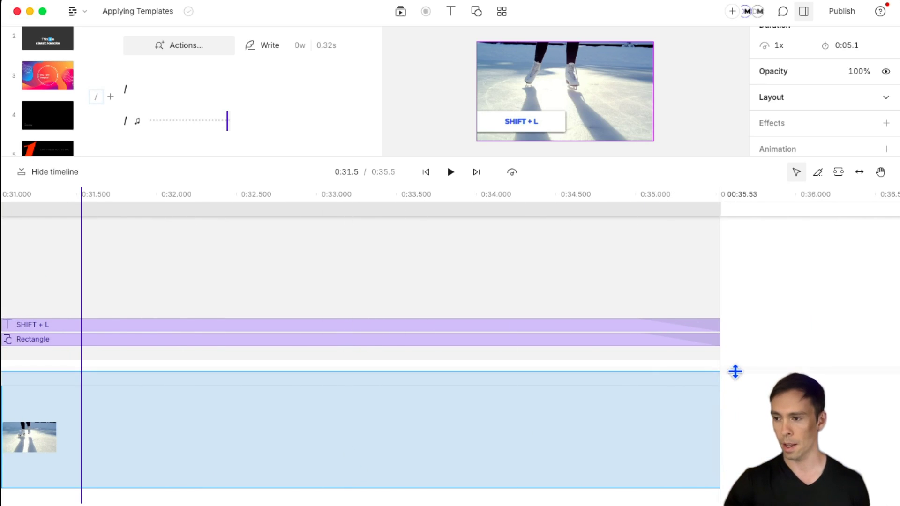
{"action": "left_click", "coordinate": [722, 282]}
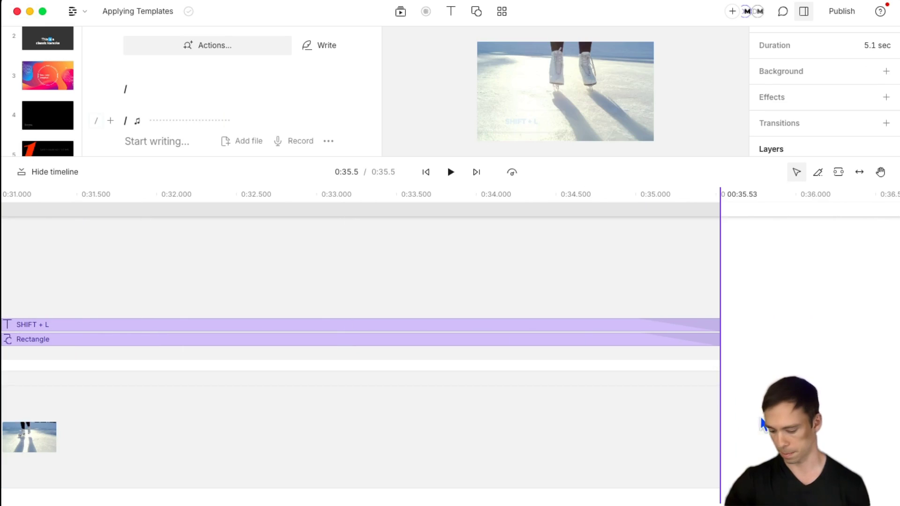
{"action": "key", "text": "/"}
{"action": "left_click", "coordinate": [500, 14]}
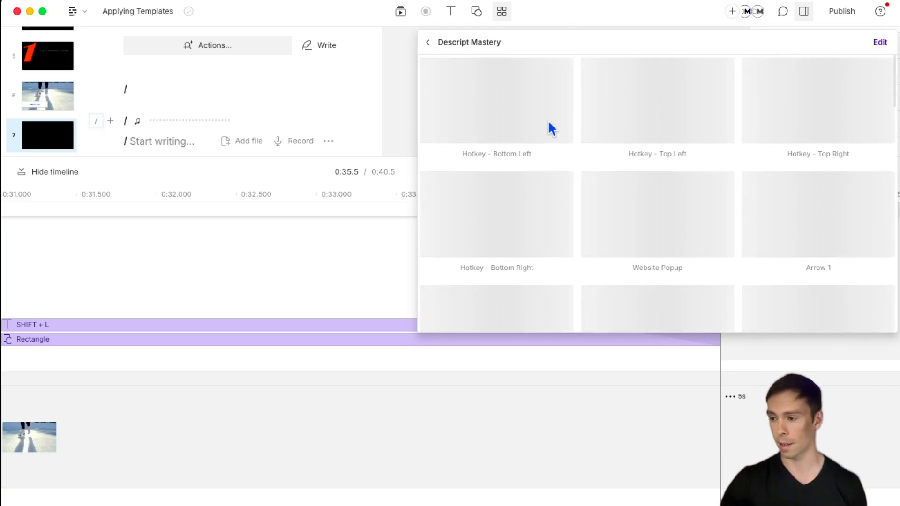
{"action": "scroll", "coordinate": [691, 249], "scroll_direction": "down", "scroll_amount": 5}
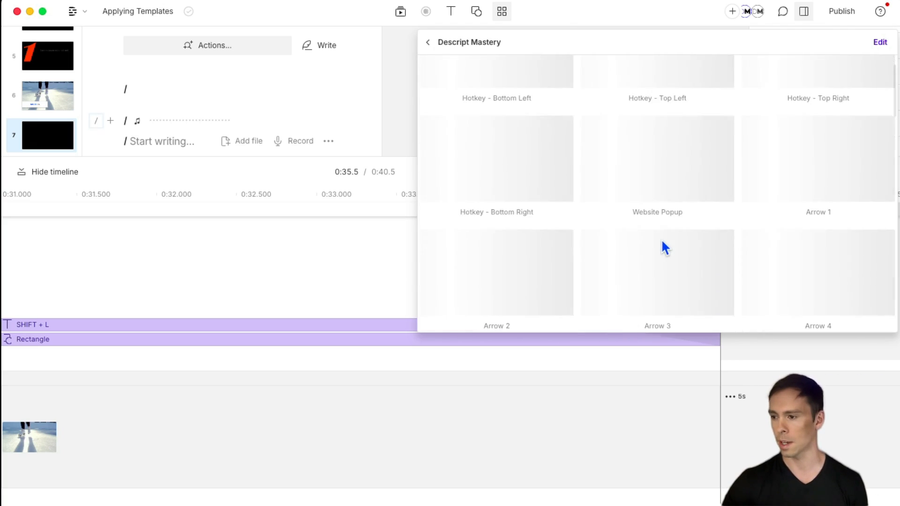
{"action": "scroll", "coordinate": [647, 233], "scroll_direction": "down", "scroll_amount": 2}
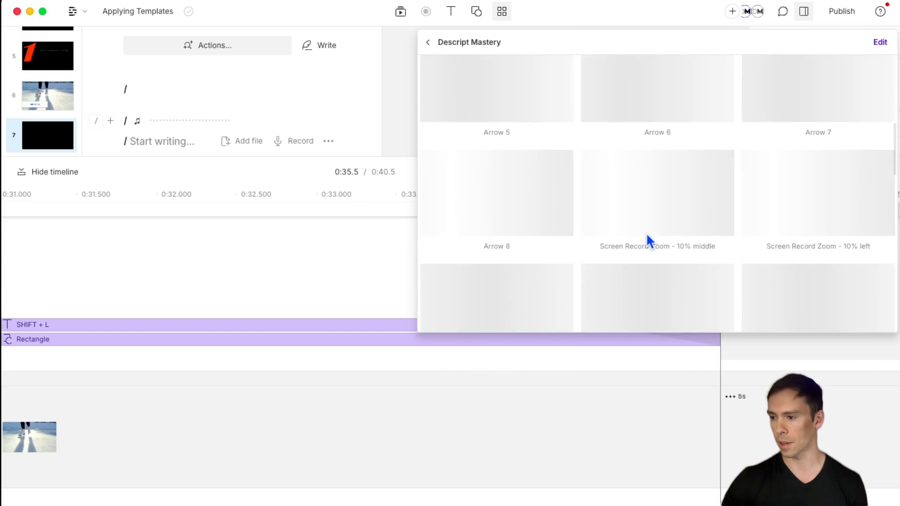
{"action": "scroll", "coordinate": [646, 230], "scroll_direction": "up", "scroll_amount": 4}
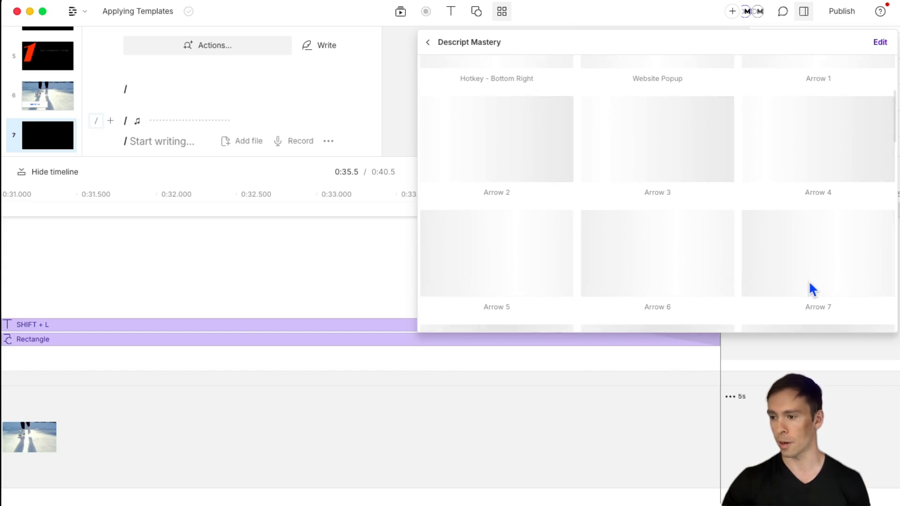
{"action": "scroll", "coordinate": [757, 276], "scroll_direction": "up", "scroll_amount": 2}
{"action": "scroll", "coordinate": [756, 275], "scroll_direction": "up", "scroll_amount": 2}
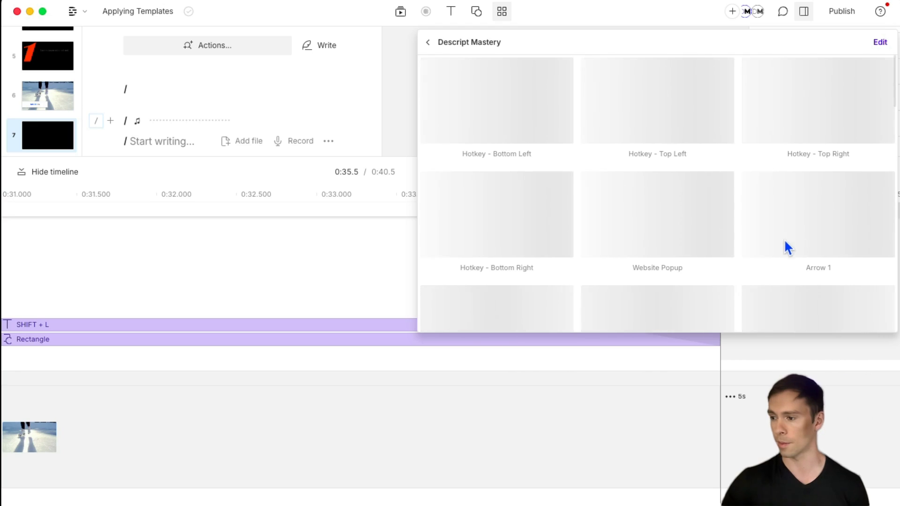
{"action": "scroll", "coordinate": [638, 229], "scroll_direction": "down", "scroll_amount": 4}
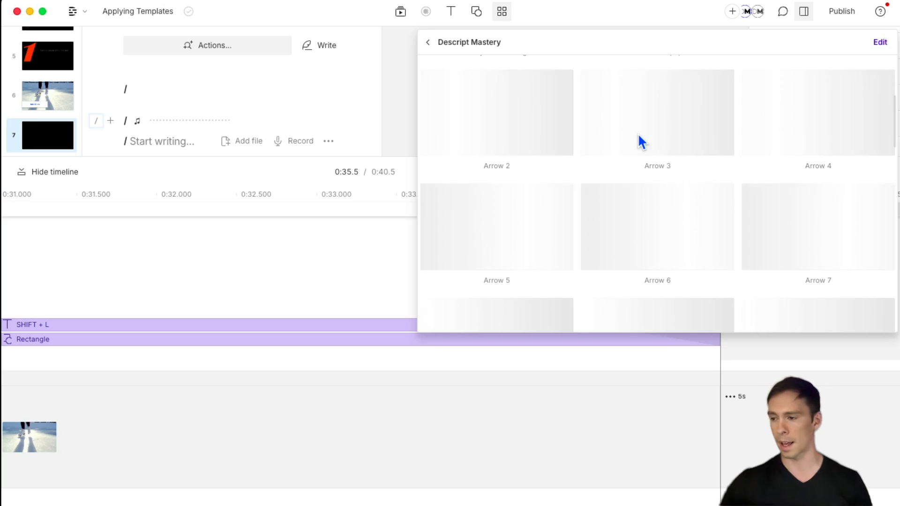
{"action": "scroll", "coordinate": [646, 207], "scroll_direction": "down", "scroll_amount": 3}
{"action": "scroll", "coordinate": [651, 221], "scroll_direction": "down", "scroll_amount": 1}
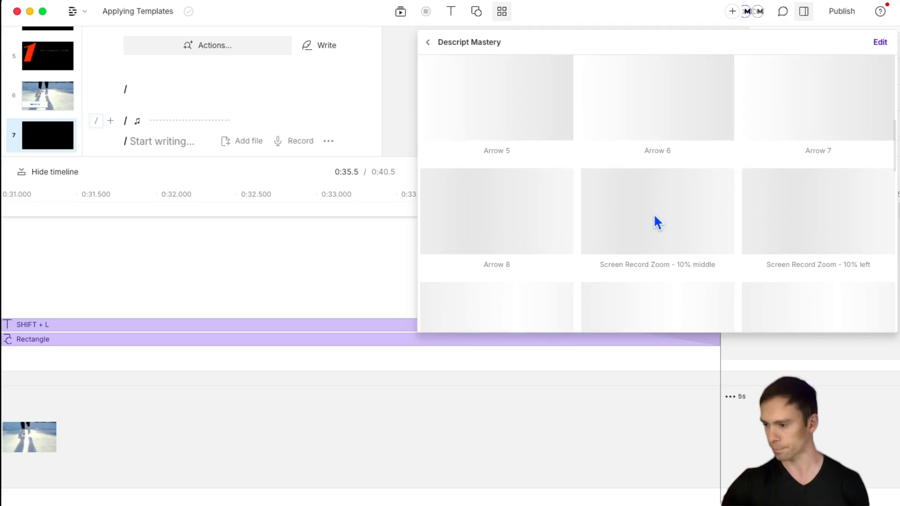
{"action": "scroll", "coordinate": [617, 267], "scroll_direction": "down", "scroll_amount": 3}
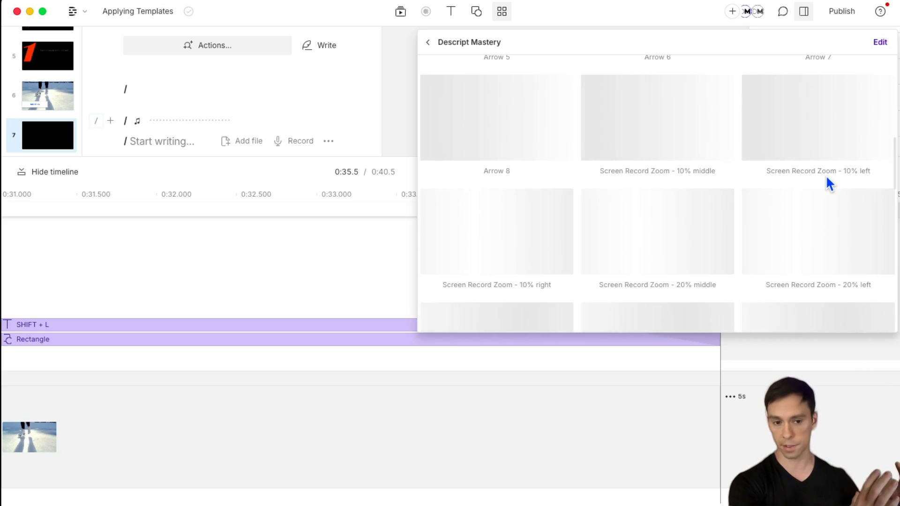
{"action": "scroll", "coordinate": [633, 272], "scroll_direction": "down", "scroll_amount": 3}
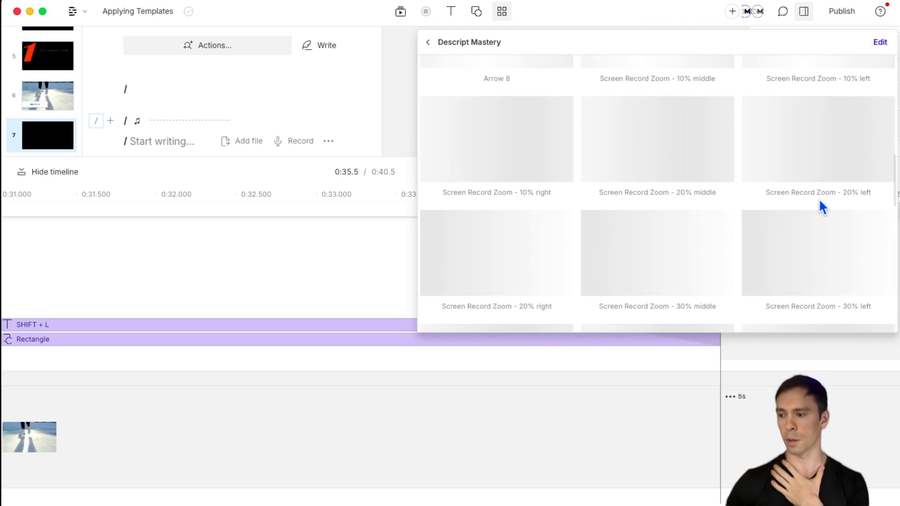
{"action": "scroll", "coordinate": [707, 275], "scroll_direction": "down", "scroll_amount": 1}
{"action": "scroll", "coordinate": [693, 286], "scroll_direction": "down", "scroll_amount": 4}
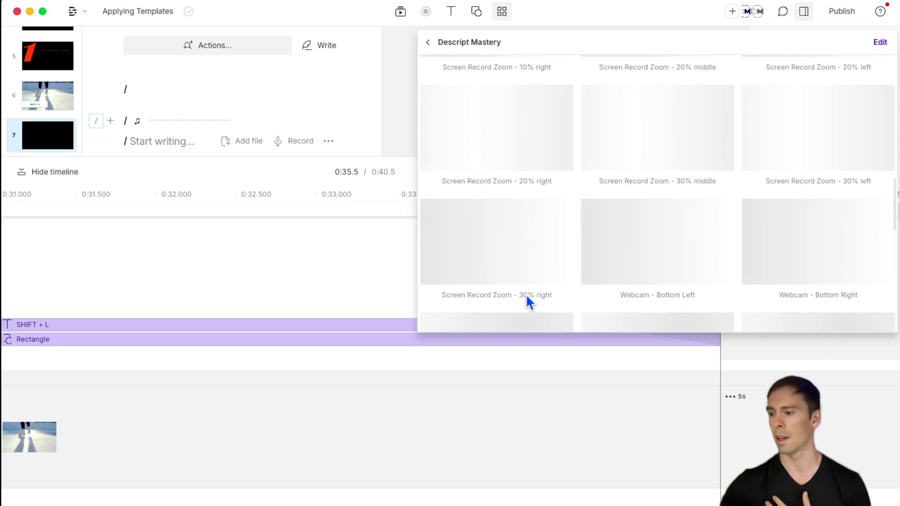
{"action": "scroll", "coordinate": [628, 197], "scroll_direction": "down", "scroll_amount": 5}
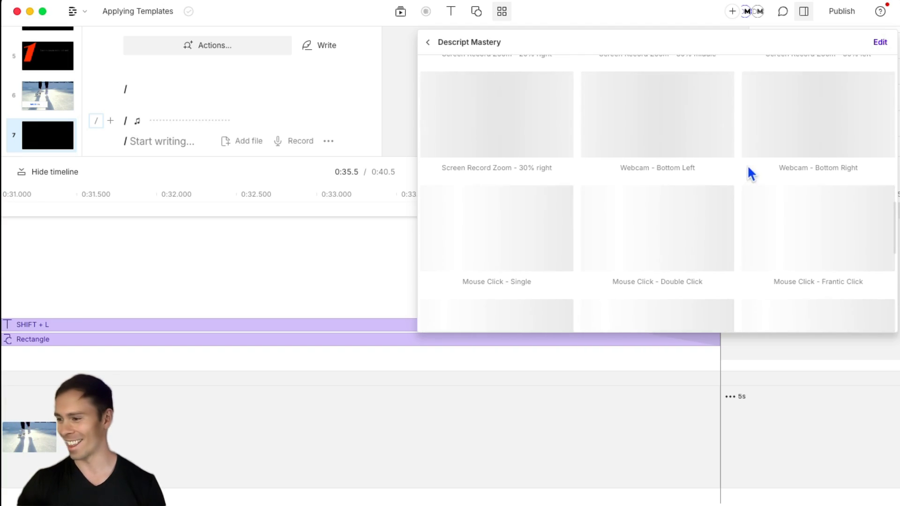
{"action": "scroll", "coordinate": [631, 281], "scroll_direction": "down", "scroll_amount": 1}
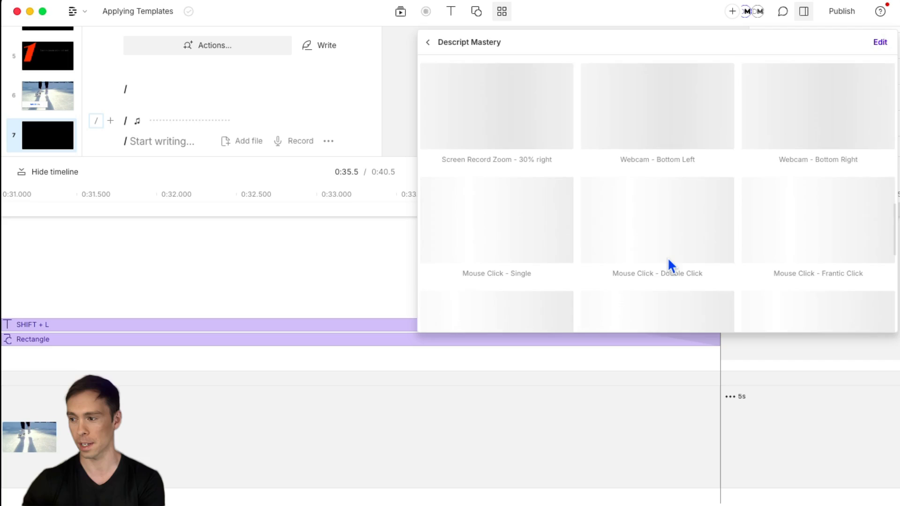
{"action": "scroll", "coordinate": [669, 262], "scroll_direction": "down", "scroll_amount": 4}
{"action": "scroll", "coordinate": [608, 281], "scroll_direction": "down", "scroll_amount": 1}
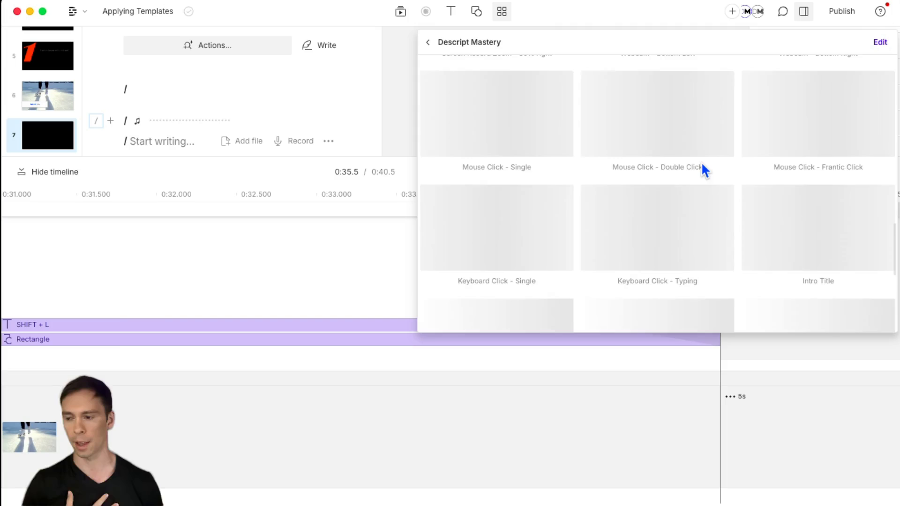
{"action": "scroll", "coordinate": [701, 164], "scroll_direction": "up", "scroll_amount": 1}
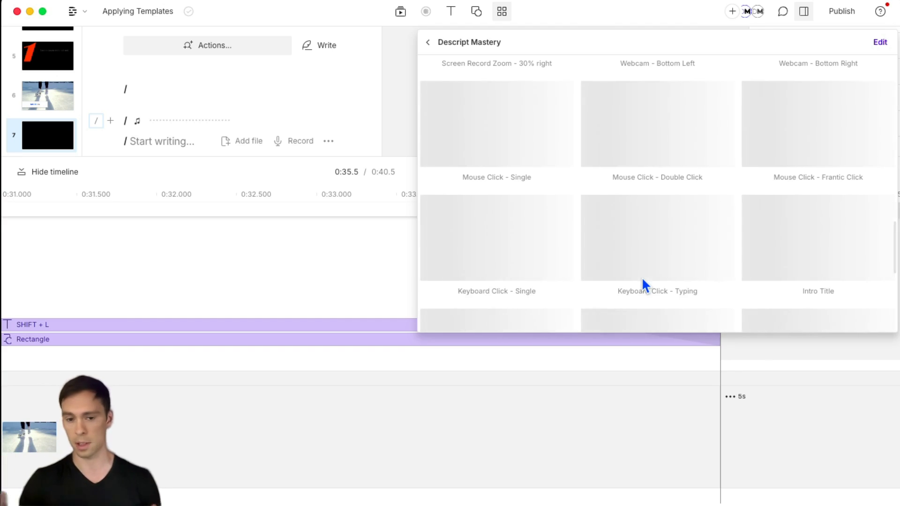
{"action": "scroll", "coordinate": [736, 253], "scroll_direction": "down", "scroll_amount": 1}
{"action": "scroll", "coordinate": [734, 250], "scroll_direction": "down", "scroll_amount": 5}
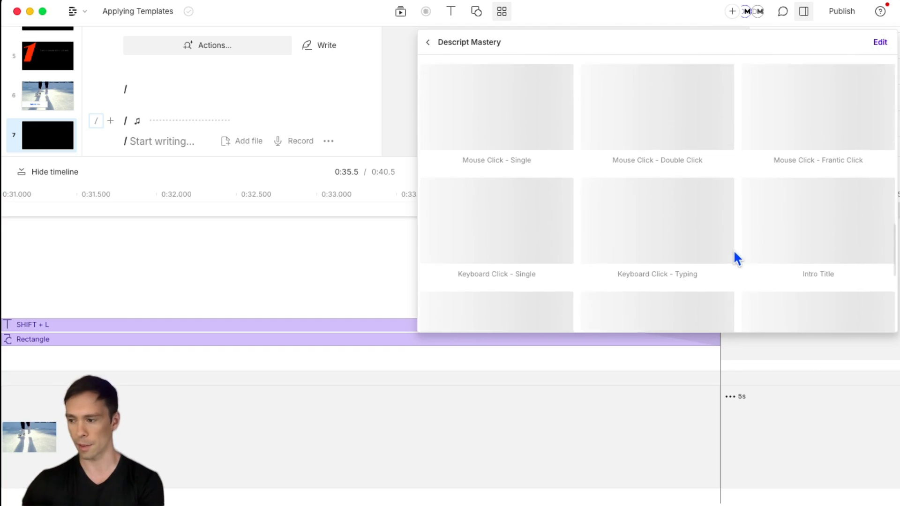
{"action": "scroll", "coordinate": [683, 228], "scroll_direction": "up", "scroll_amount": 2}
{"action": "scroll", "coordinate": [682, 230], "scroll_direction": "up", "scroll_amount": 2}
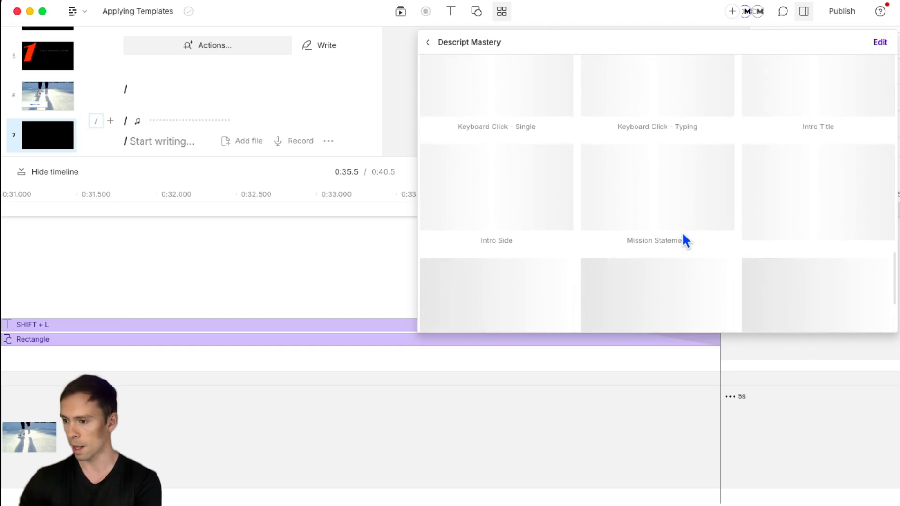
- Apply the Intro Title template to scene 7 and preview its DESCRIPT MASTERY title and whoosh
{"action": "left_click", "coordinate": [829, 111]}
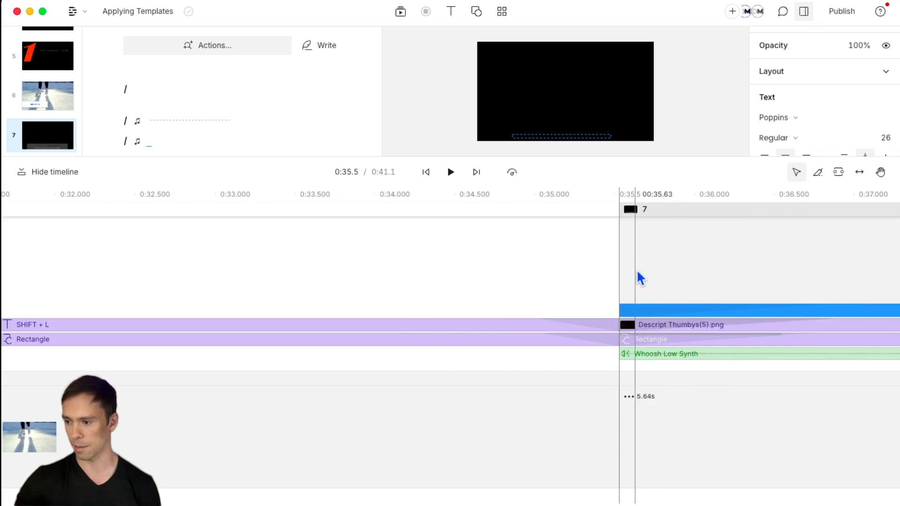
{"action": "left_click", "coordinate": [637, 274]}
{"action": "key", "text": "space"}
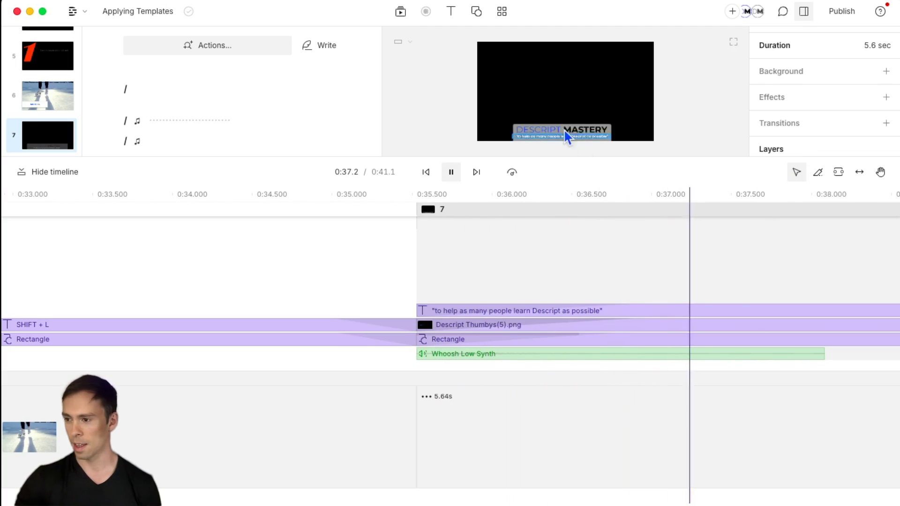
{"action": "key", "text": "space"}
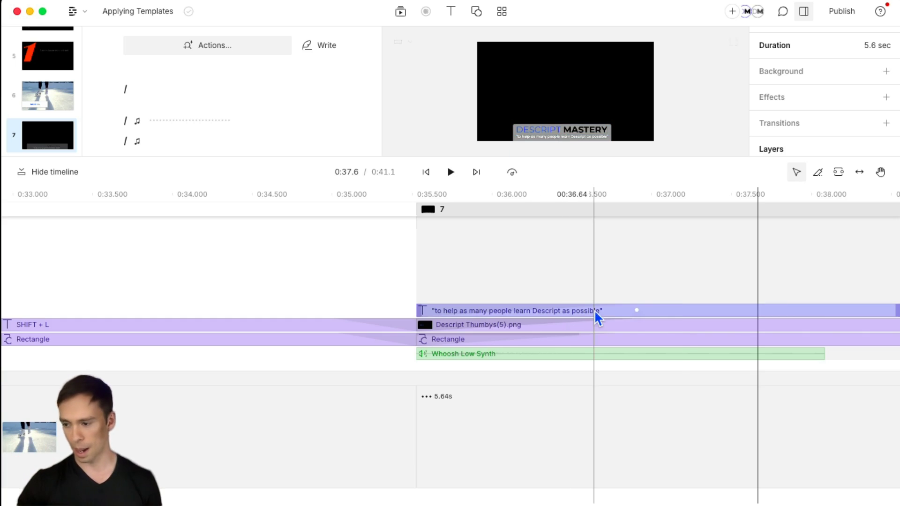
{"action": "scroll", "coordinate": [598, 319], "scroll_direction": "right", "scroll_amount": 10}
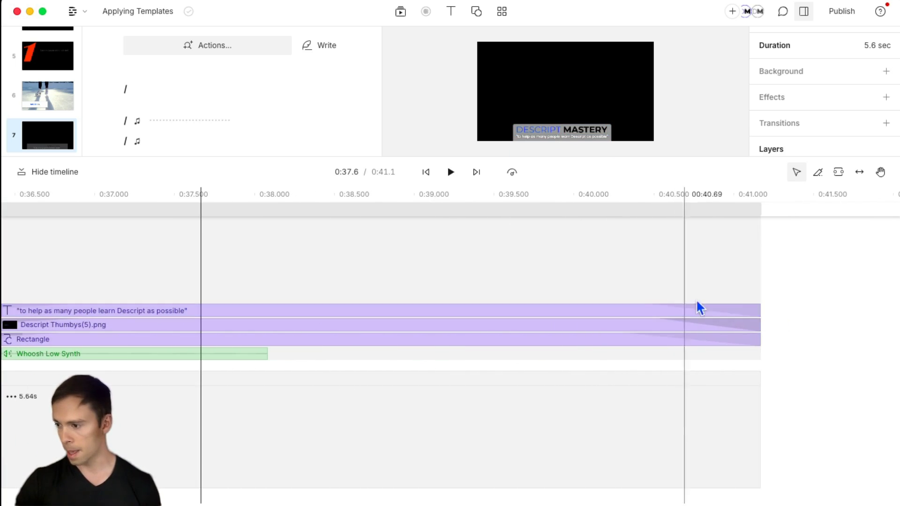
- Insert a blank scene 8 after the Mission Statement intro and browse the custom templates to the Outro designs
{"action": "left_click", "coordinate": [765, 280]}
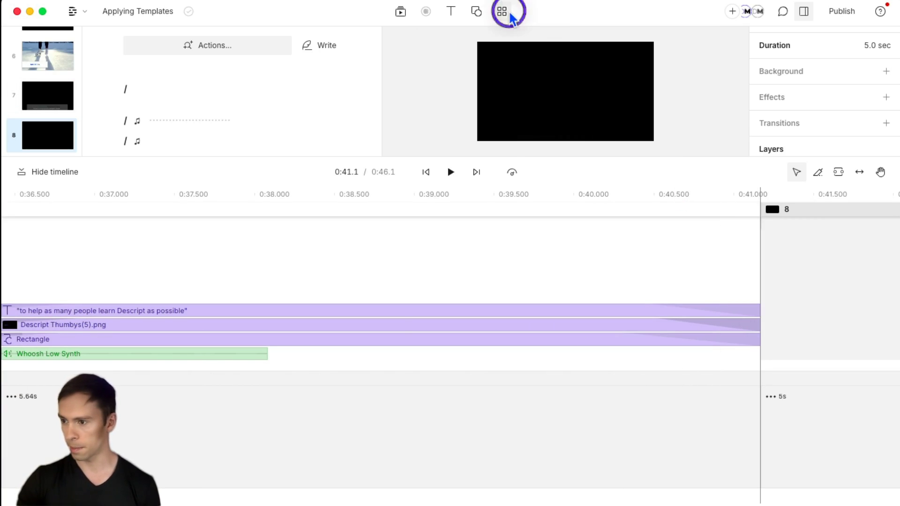
{"action": "left_click", "coordinate": [509, 13]}
{"action": "scroll", "coordinate": [629, 262], "scroll_direction": "down", "scroll_amount": 5}
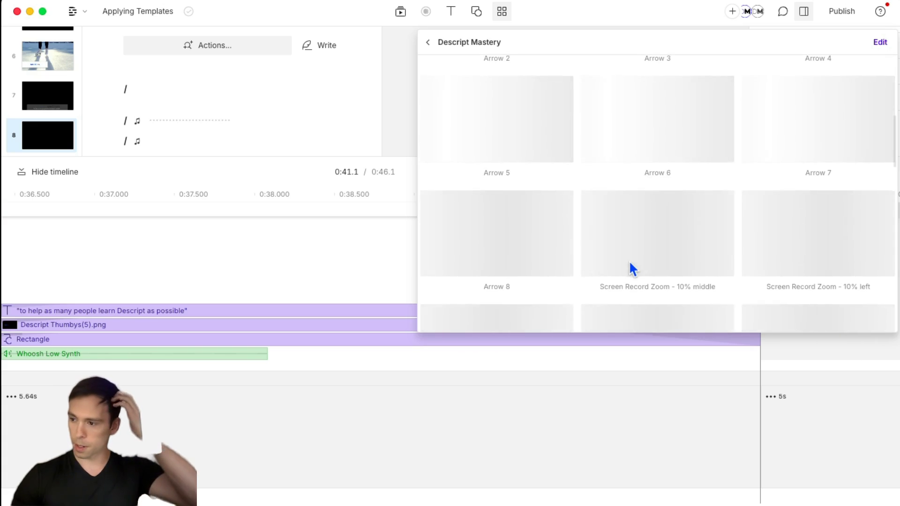
{"action": "scroll", "coordinate": [628, 260], "scroll_direction": "down", "scroll_amount": 8}
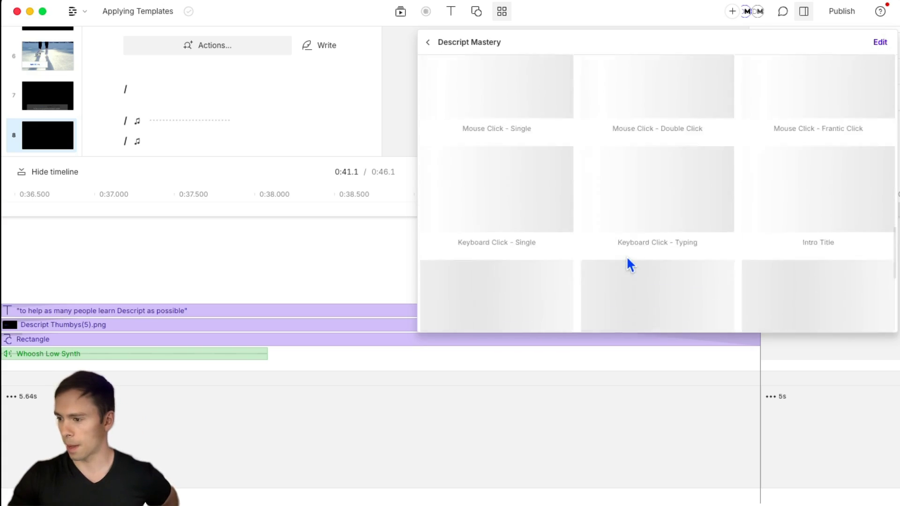
{"action": "scroll", "coordinate": [627, 258], "scroll_direction": "down", "scroll_amount": 5}
{"action": "scroll", "coordinate": [626, 246], "scroll_direction": "up", "scroll_amount": 4}
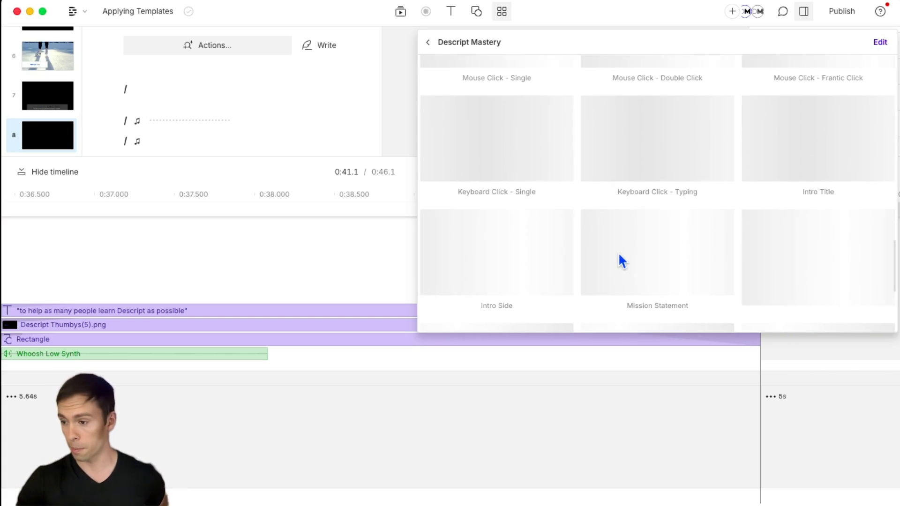
{"action": "scroll", "coordinate": [619, 254], "scroll_direction": "down", "scroll_amount": 4}
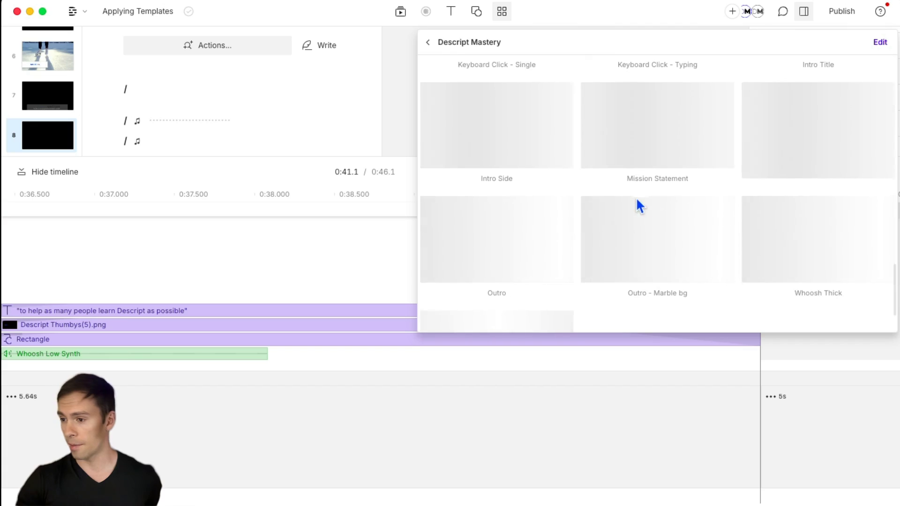
{"action": "scroll", "coordinate": [640, 205], "scroll_direction": "up", "scroll_amount": 1}
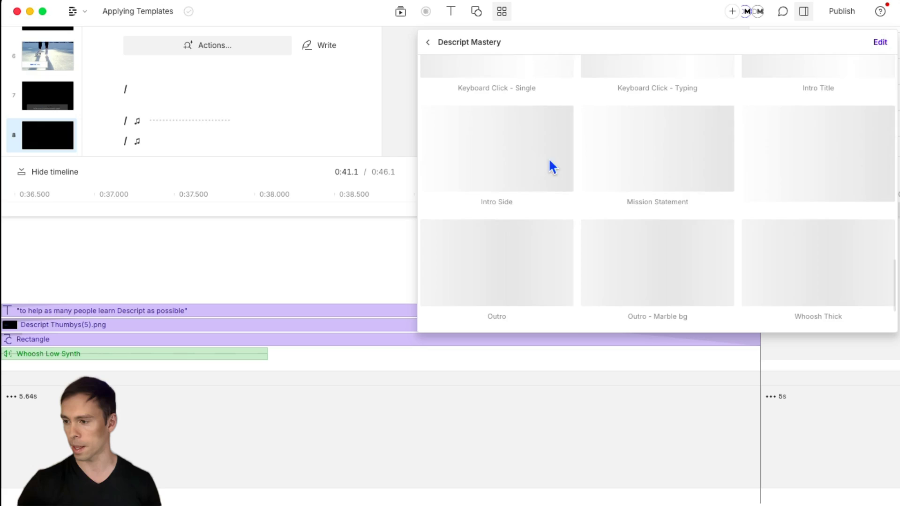
{"action": "scroll", "coordinate": [586, 182], "scroll_direction": "down", "scroll_amount": 2}
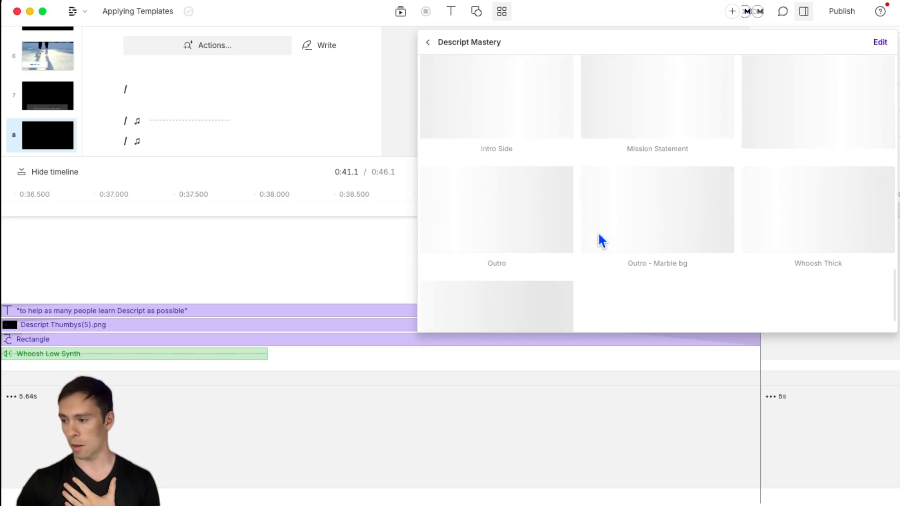
{"action": "scroll", "coordinate": [599, 237], "scroll_direction": "down", "scroll_amount": 2}
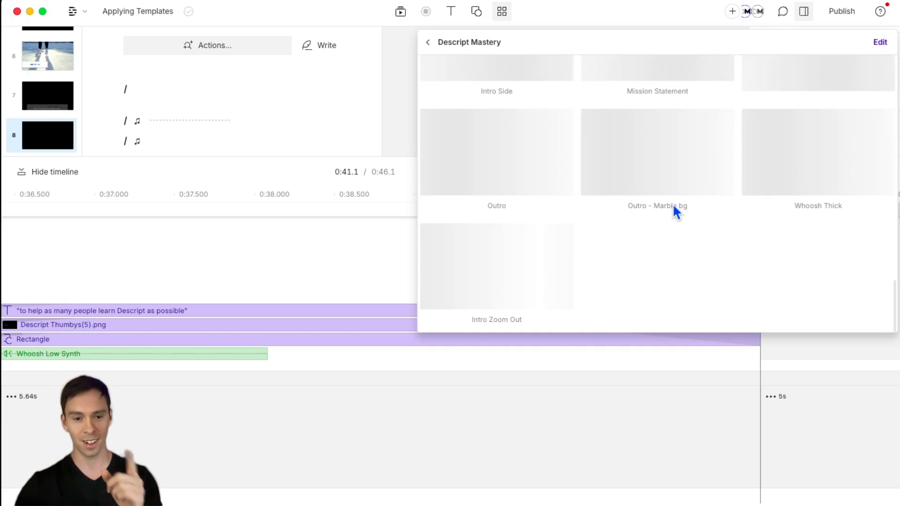
- Apply the 'Outro - Marble bg' template from the Descript Mastery panel to scene 8
{"action": "left_click", "coordinate": [654, 162]}
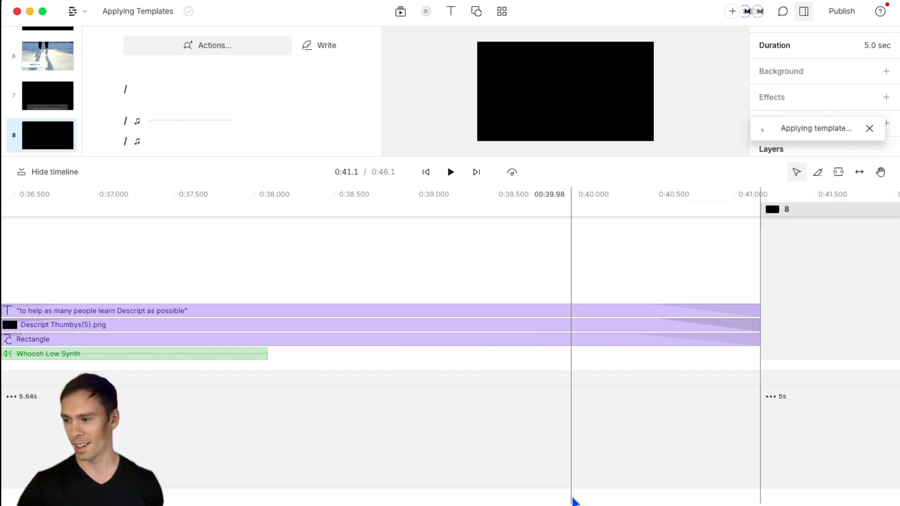